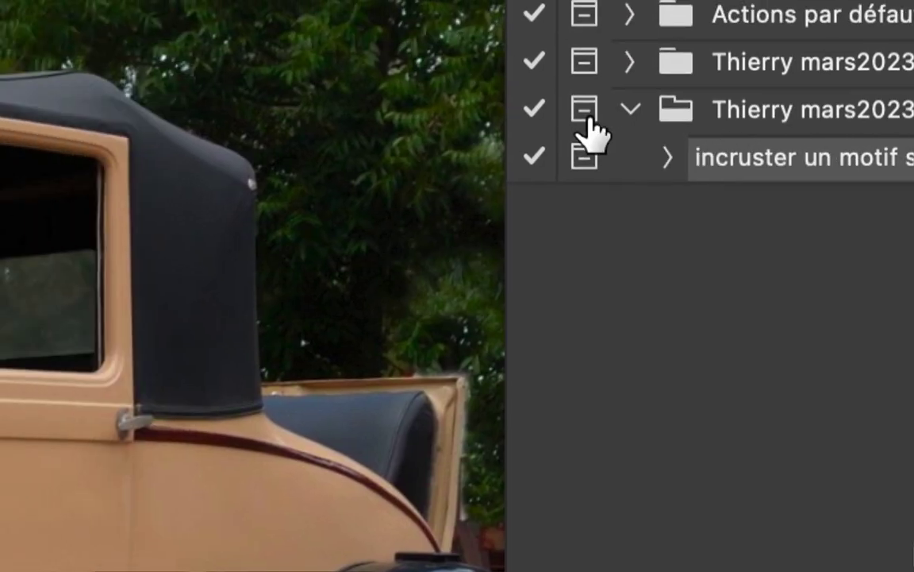
Collapse the open action set and expand vs4 to list the 'incruster un motif sur objet brillant' steps.
click(447, 102)
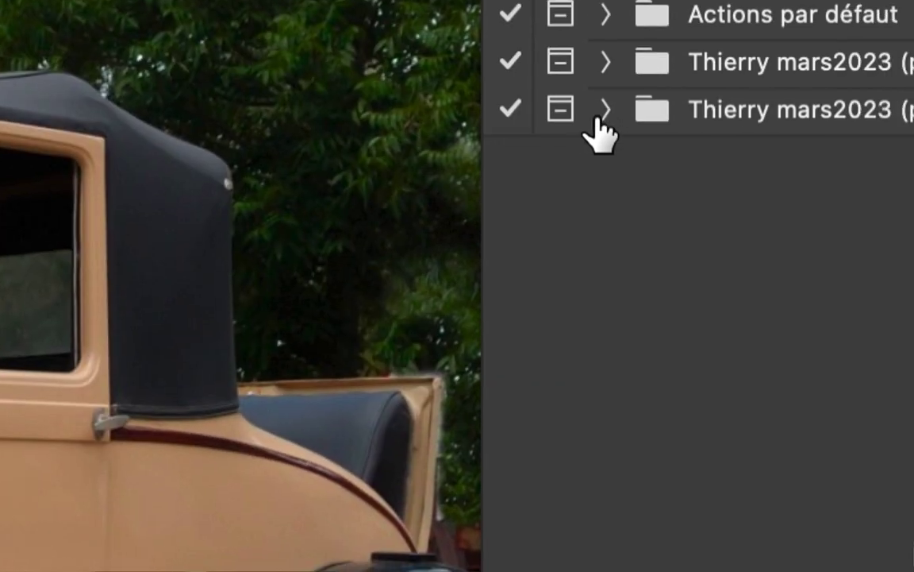
click(602, 115)
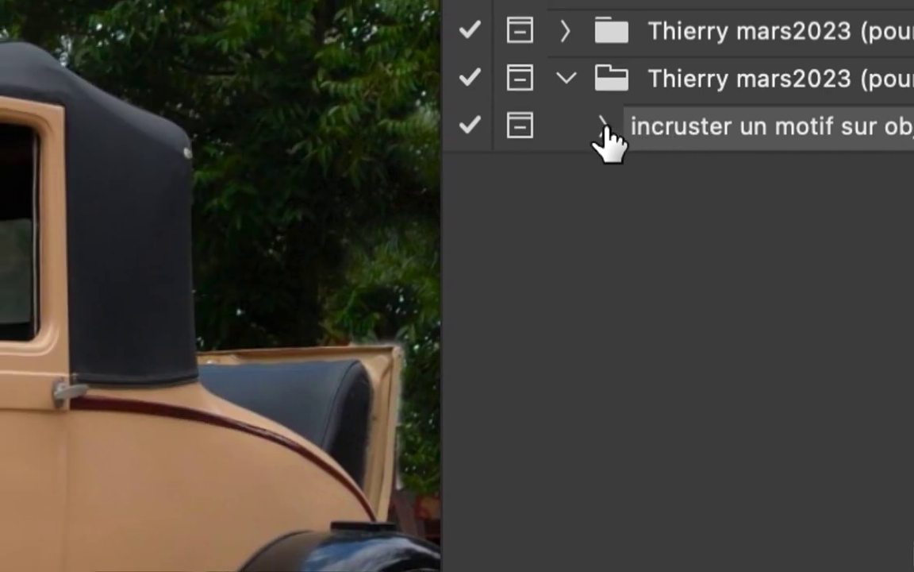
click(604, 126)
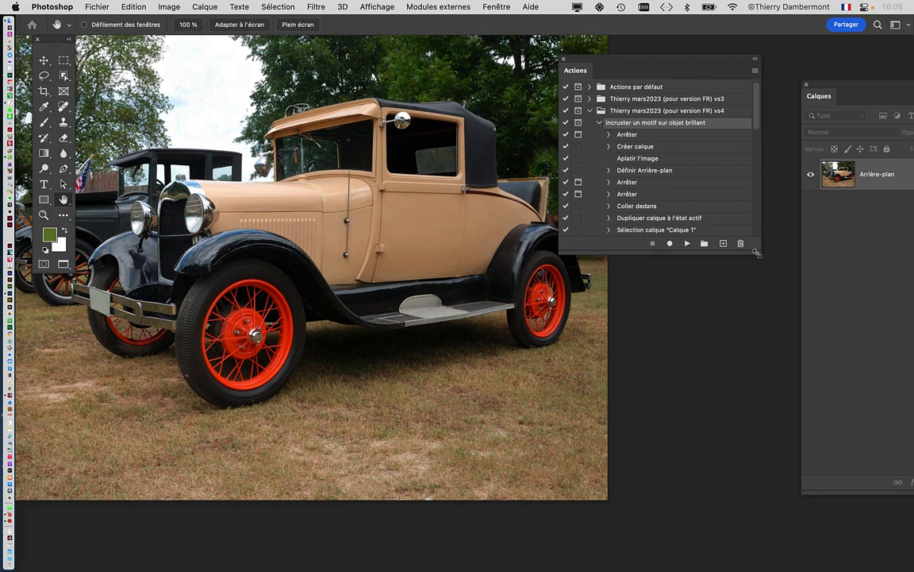
Play the inlay action past the fond-layer note, stopping at the copy-texture message.
drag(756, 253, 752, 308)
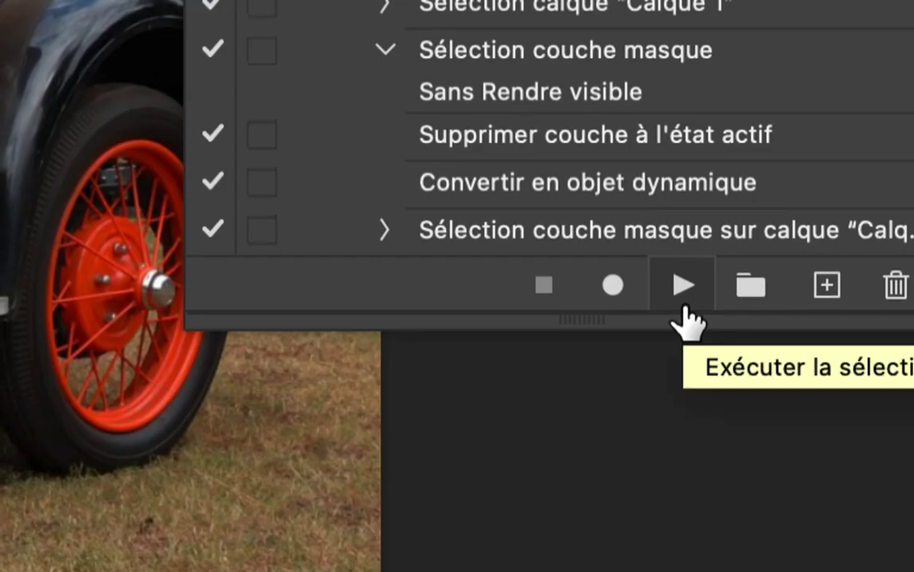
click(682, 308)
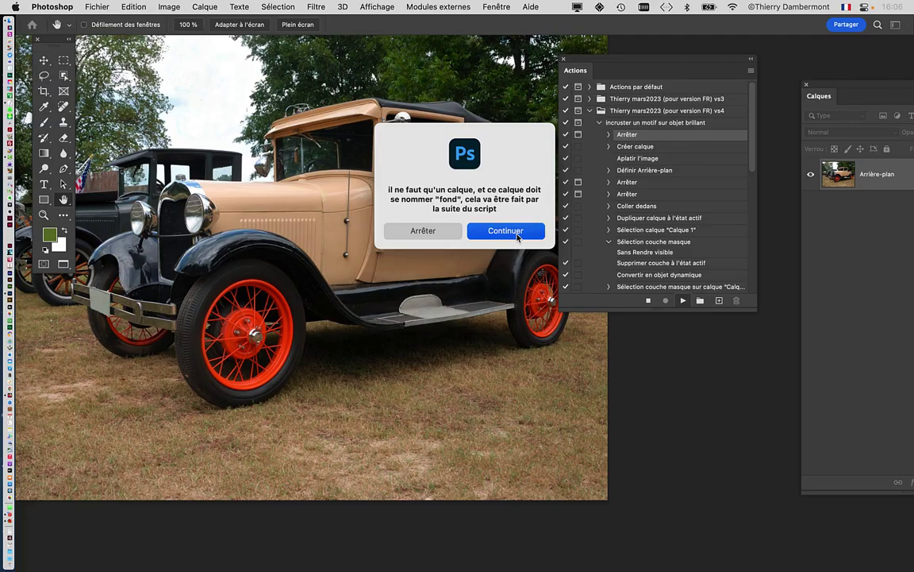
click(516, 230)
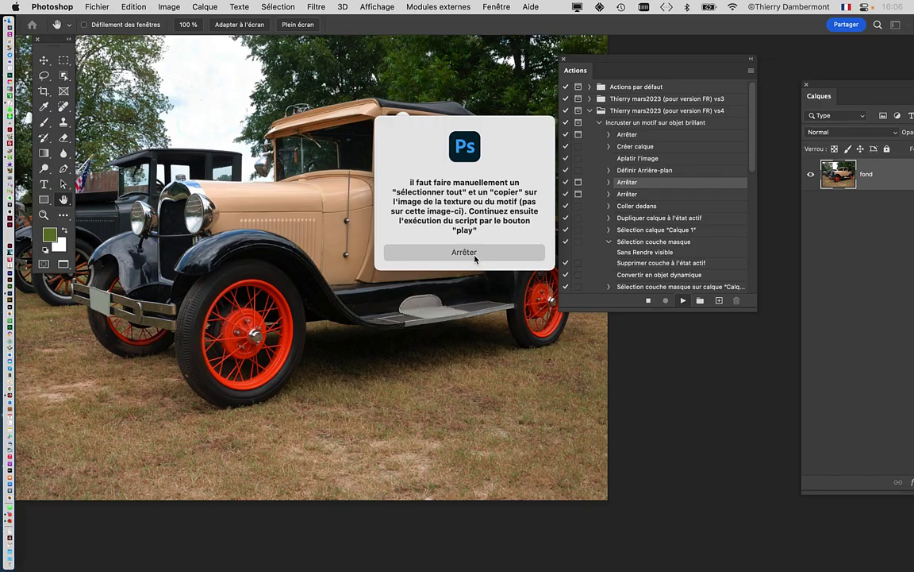
click(475, 254)
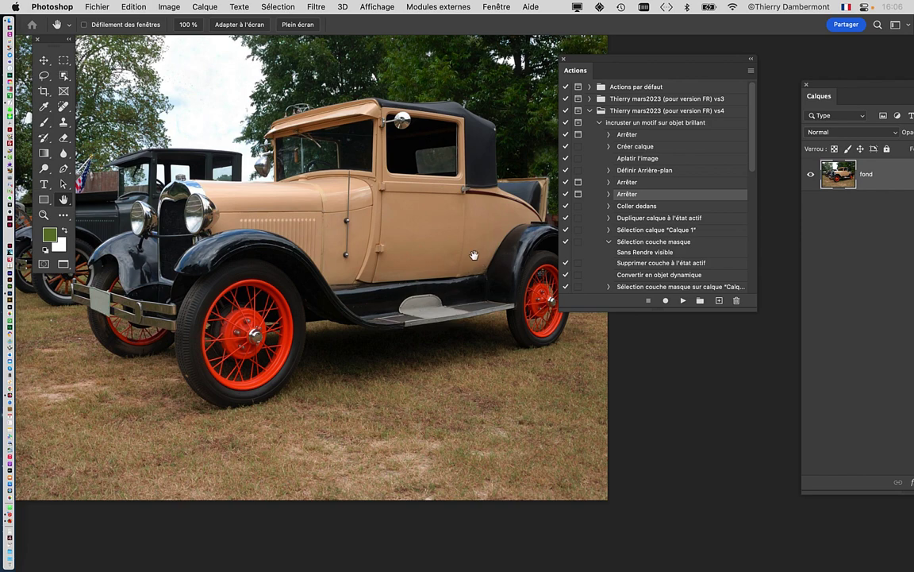
Zoom into the floral pattern document, then select all of it and copy it.
key(ctrl+Tab)
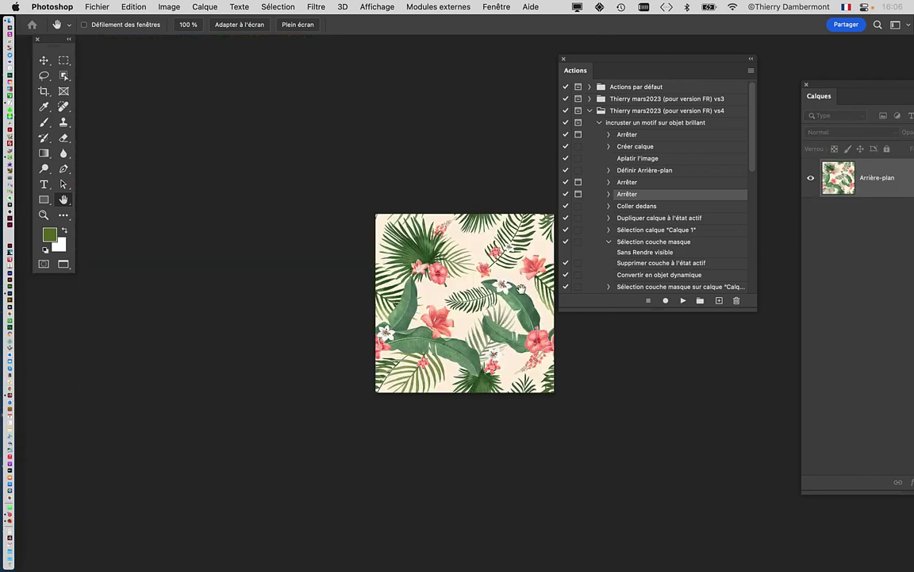
drag(389, 208, 364, 189)
scroll(338, 185, up, 3)
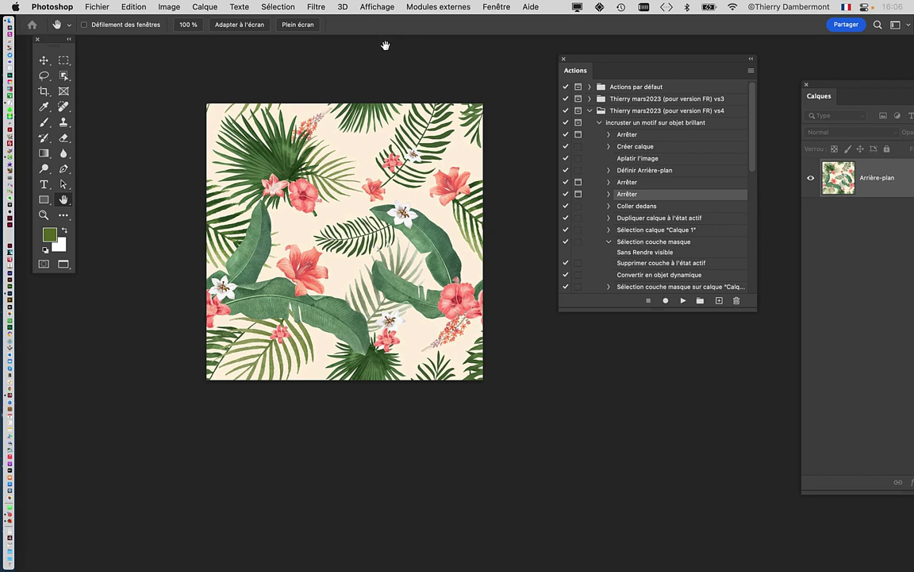
click(277, 5)
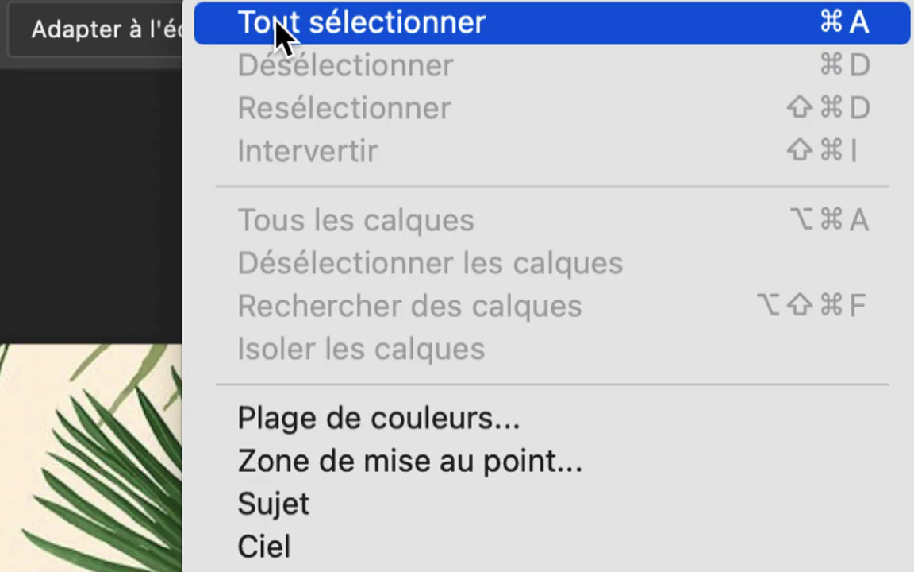
click(277, 24)
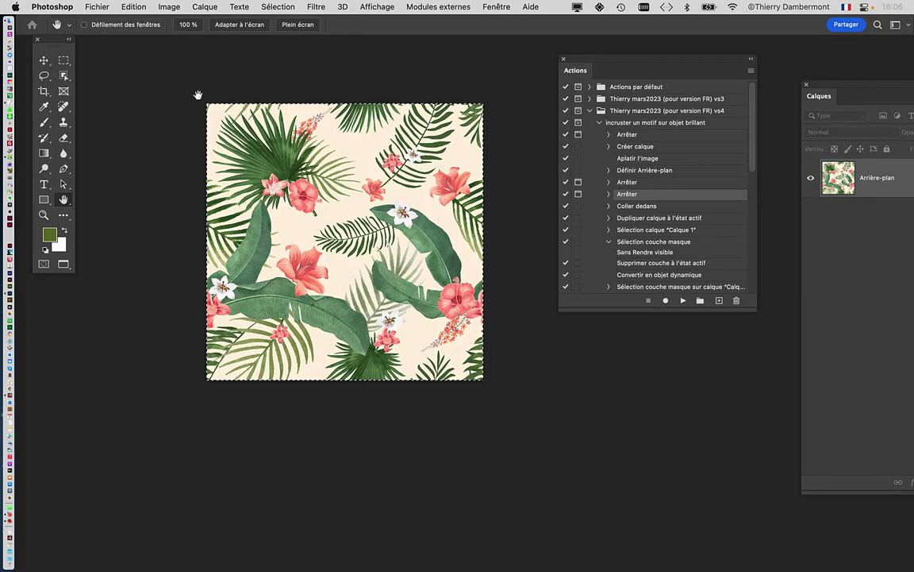
click(133, 6)
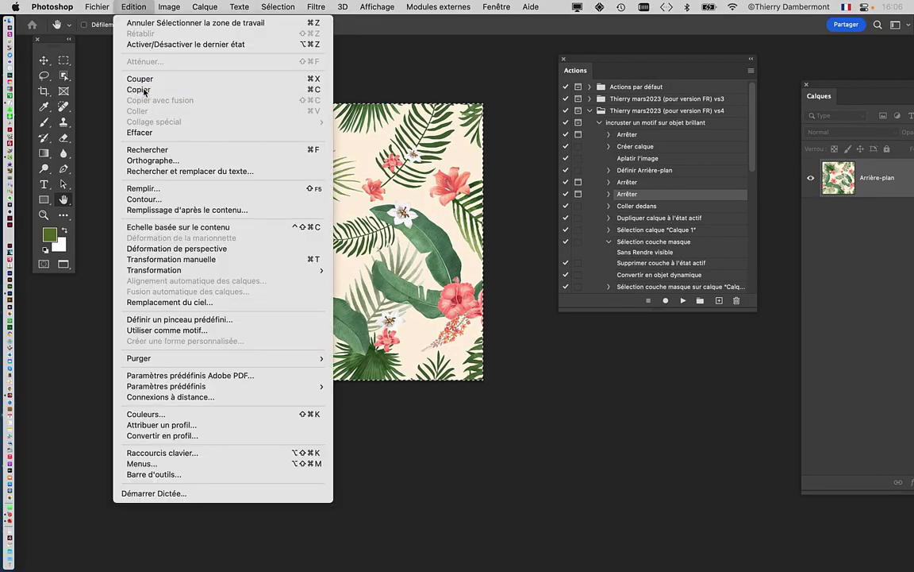
click(138, 90)
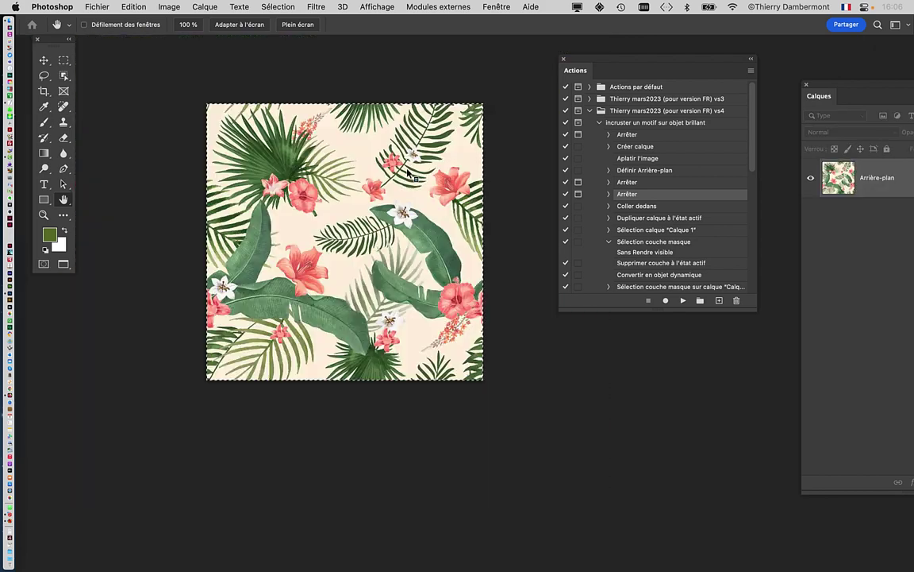
Select all and copy the tiled pattern again, then return to the car photo.
click(278, 6)
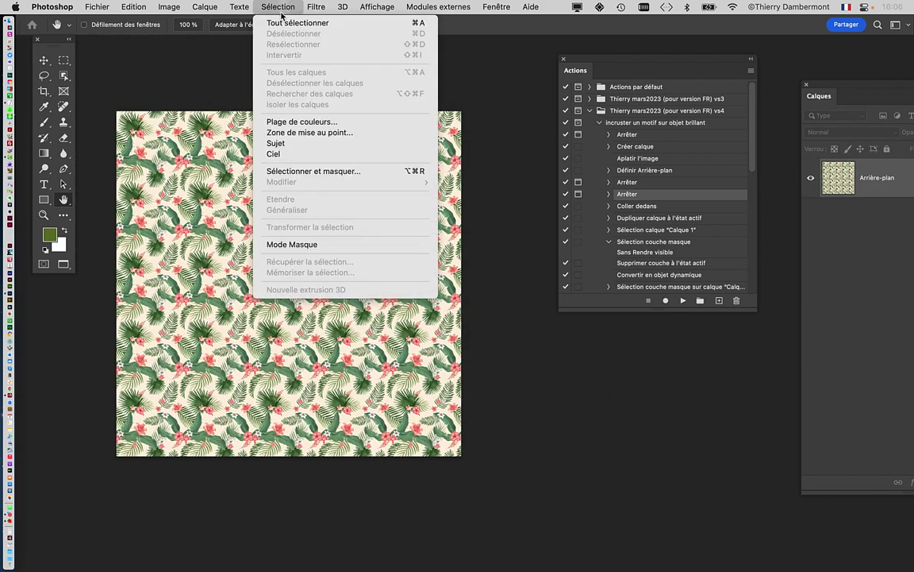
click(274, 24)
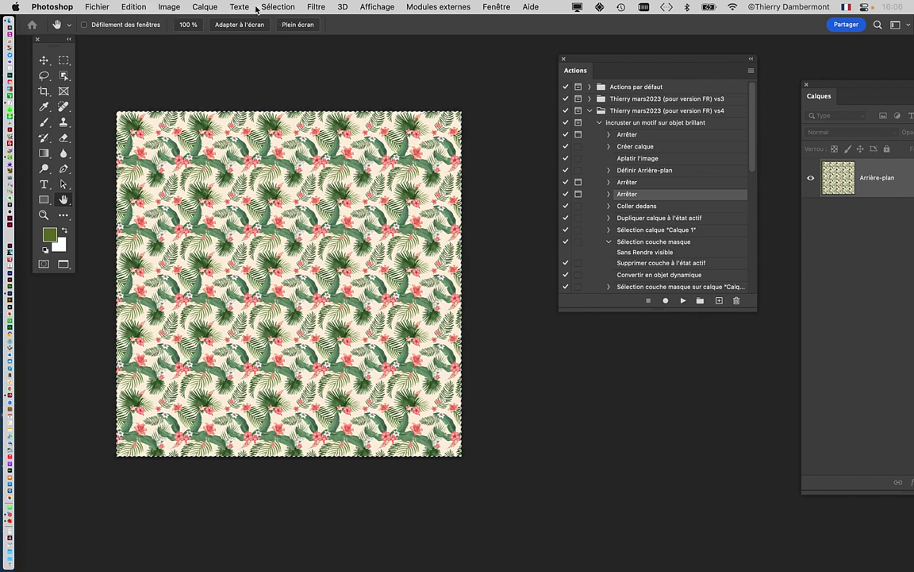
click(133, 6)
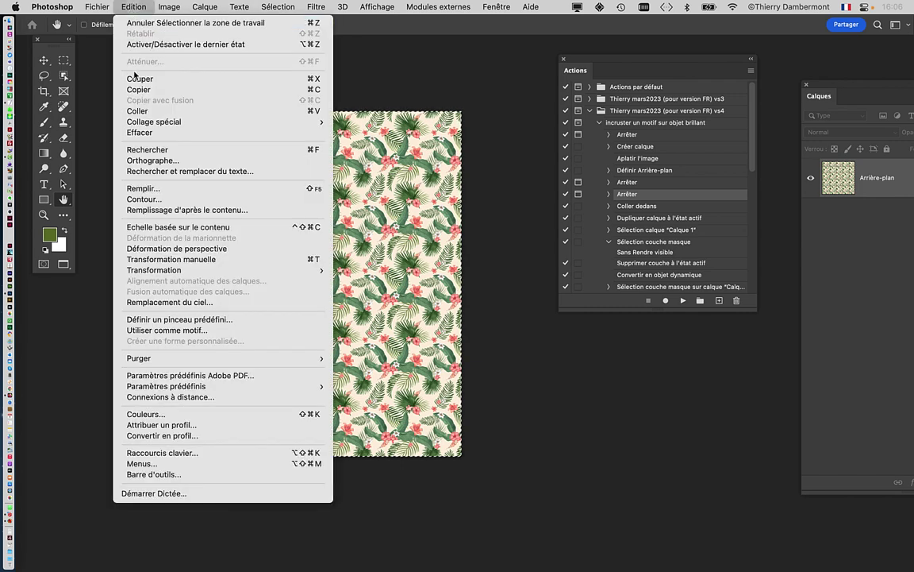
click(137, 89)
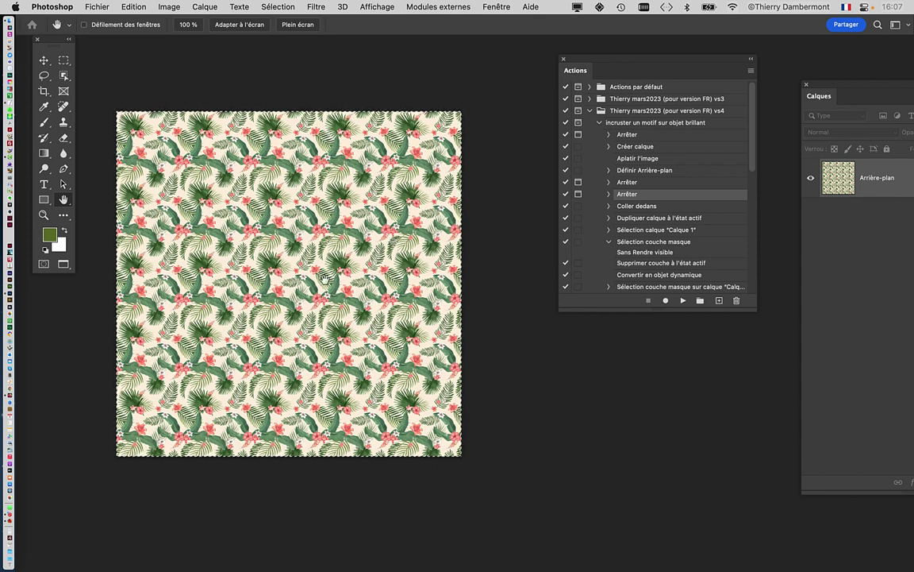
key(ctrl+Tab)
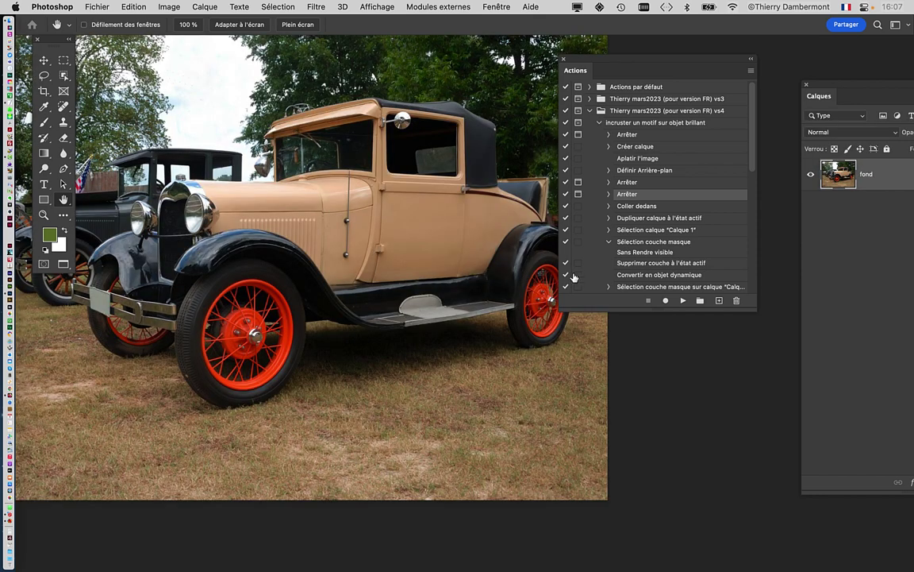
Resume the action up to its lasso-selection message and dismiss that message.
drag(596, 68, 623, 56)
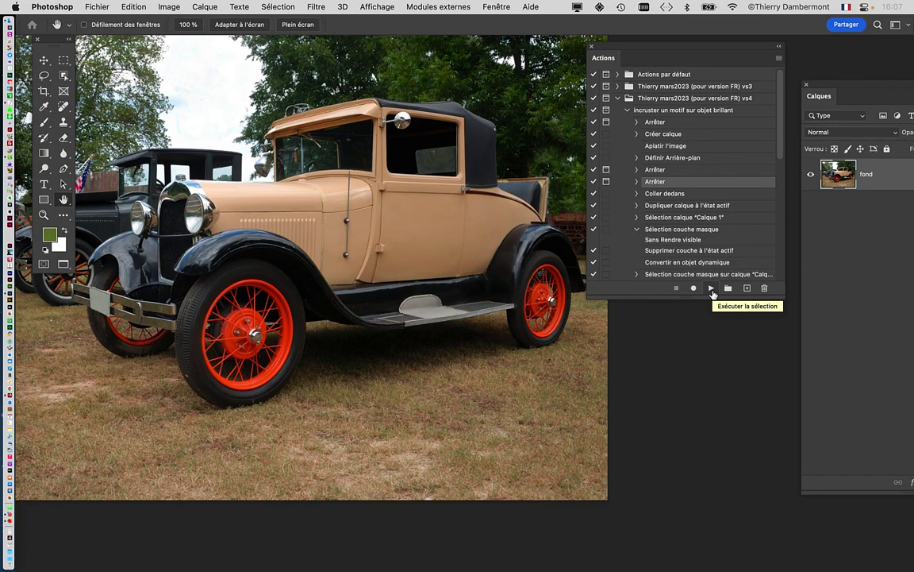
click(712, 290)
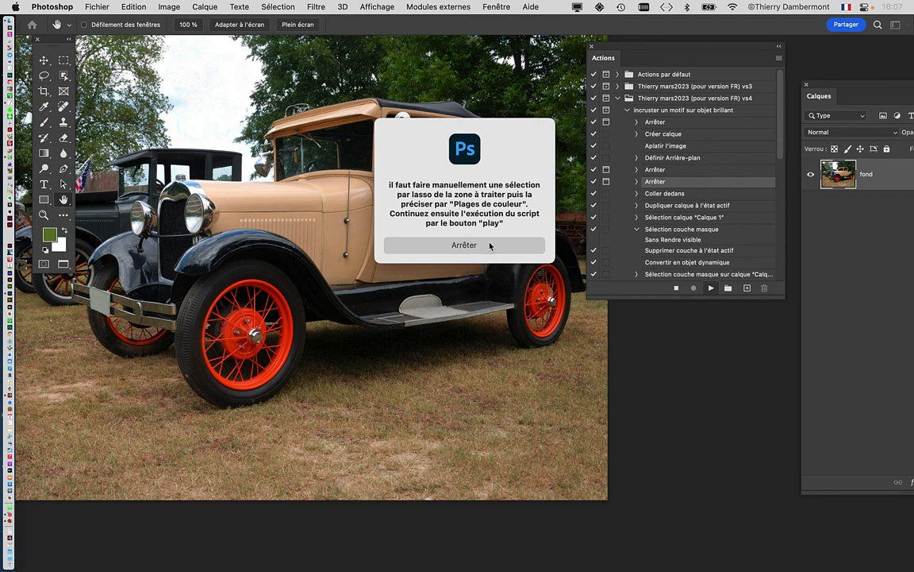
click(465, 244)
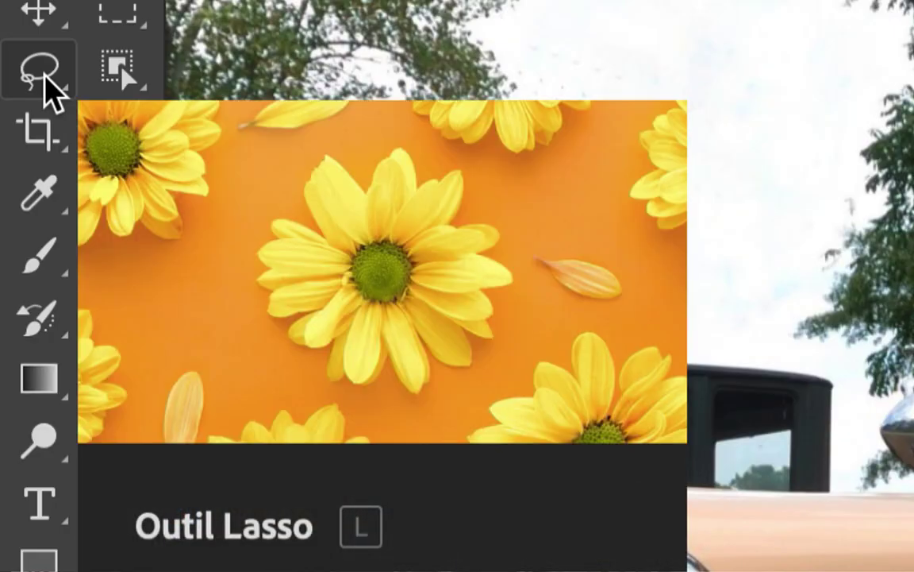
Trace a Lasso selection loop around the car's rear seat.
click(45, 79)
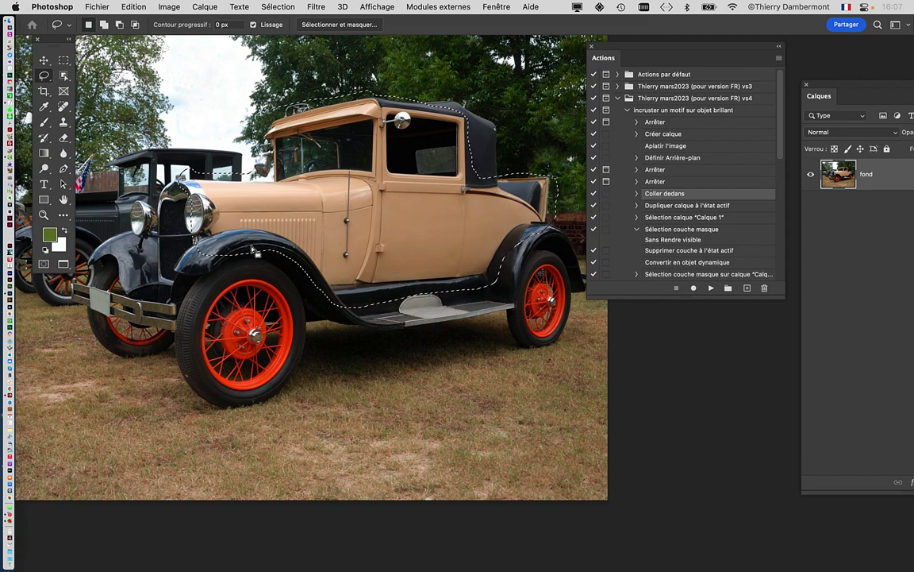
key(ctrl+Return)
scroll(540, 181, up, 5)
scroll(539, 183, up, 3)
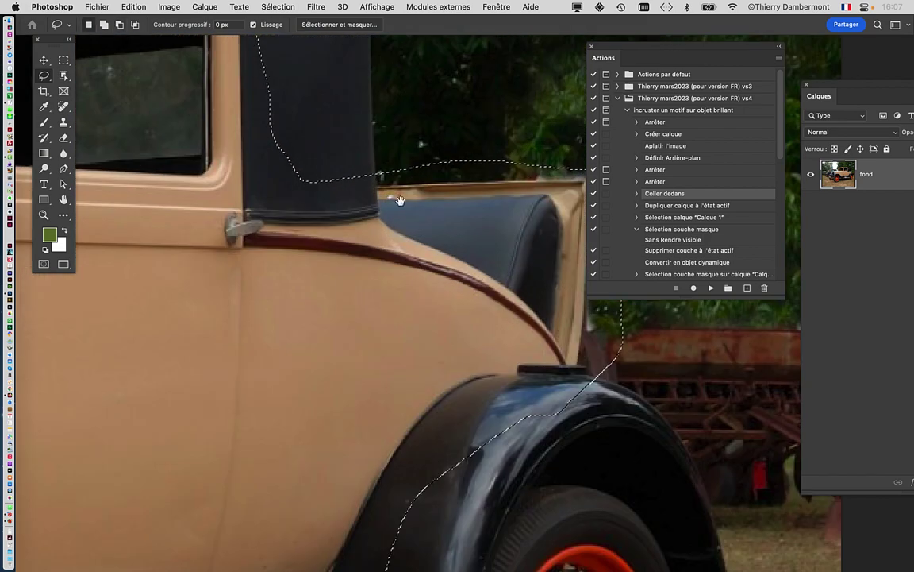
drag(325, 184, 443, 182)
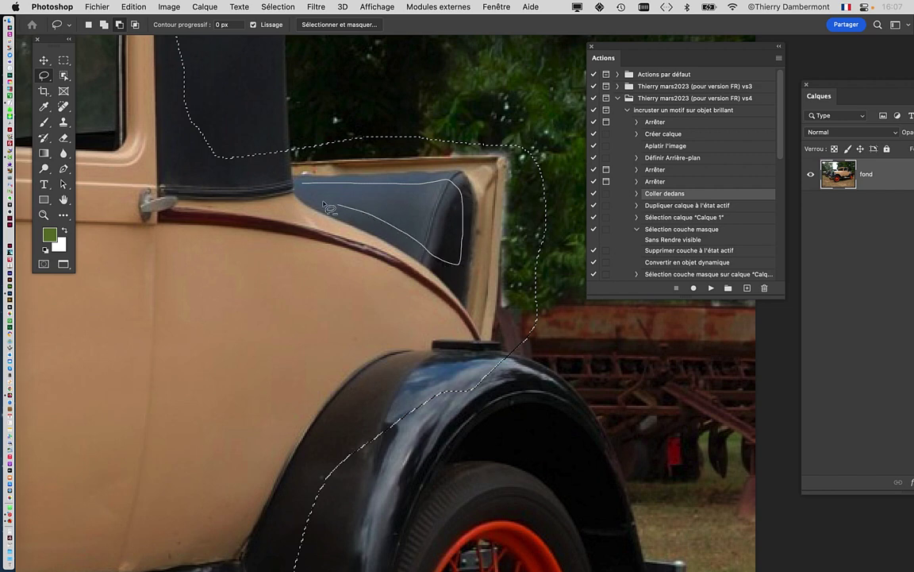
drag(306, 194, 304, 194)
scroll(278, 211, down, 3)
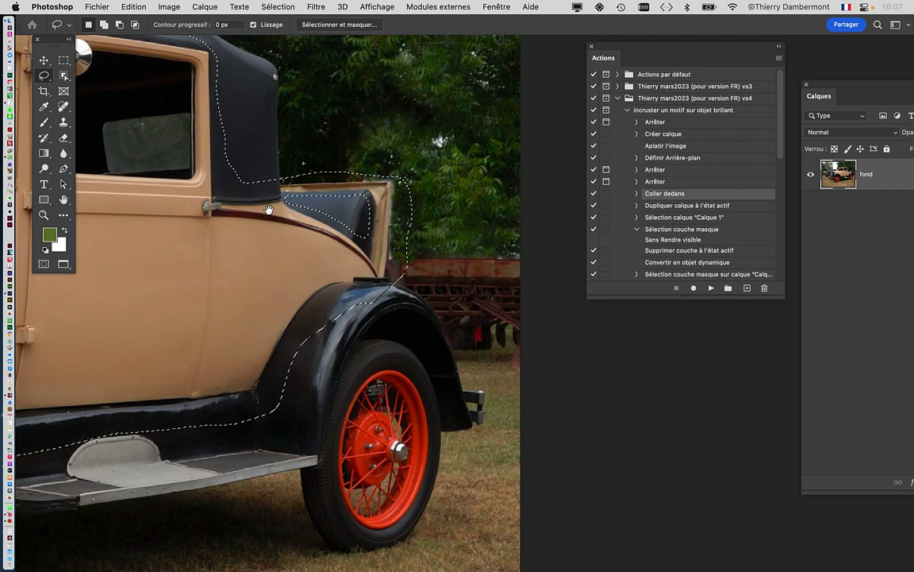
scroll(278, 213, down, 1)
scroll(280, 213, up, 2)
Add Lasso loops around the side window and the windshield.
drag(280, 213, 425, 226)
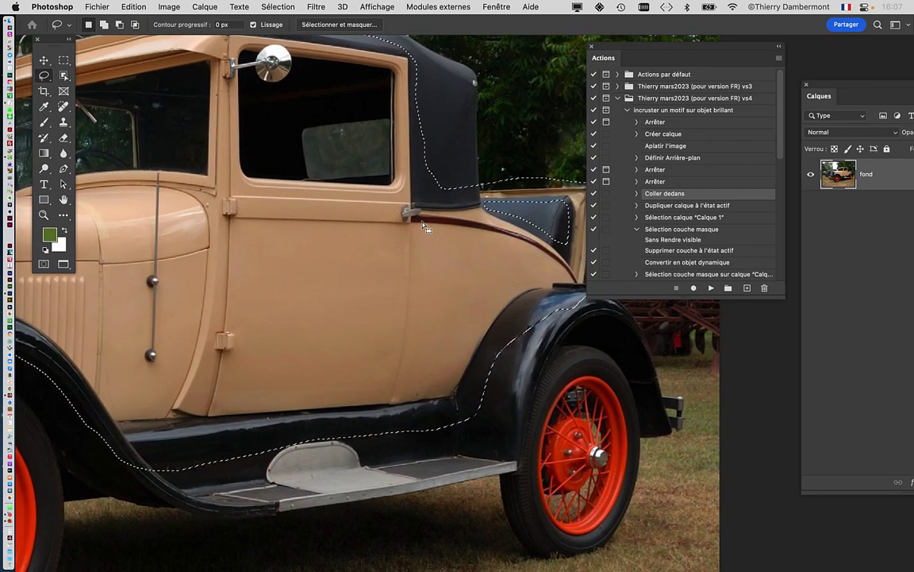
scroll(425, 227, down, 5)
scroll(289, 144, up, 5)
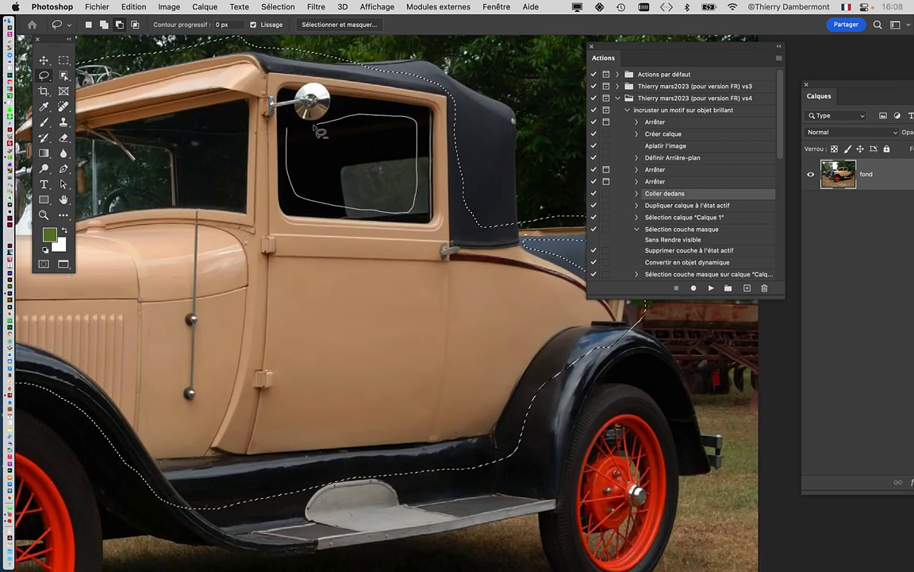
drag(295, 133, 290, 130)
scroll(331, 215, left, 10)
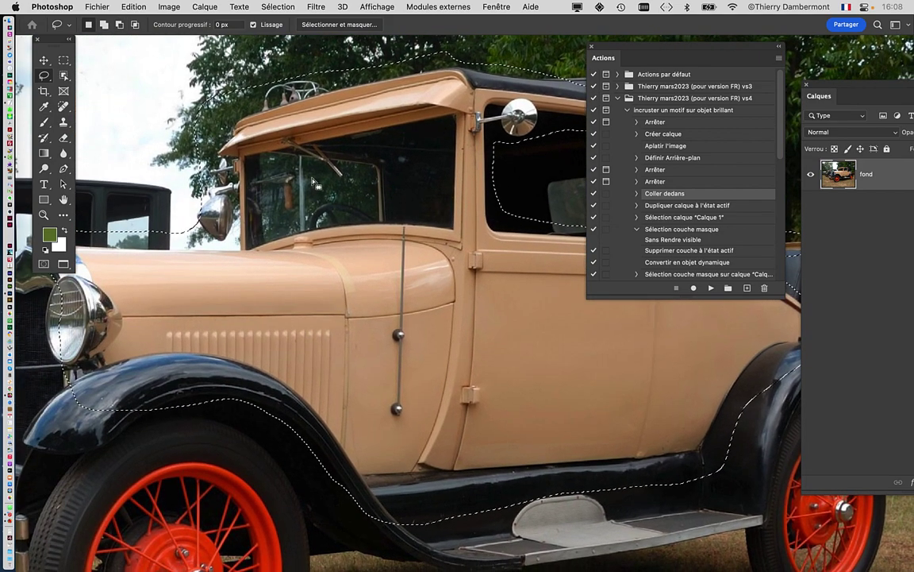
drag(254, 161, 369, 142)
drag(453, 130, 397, 211)
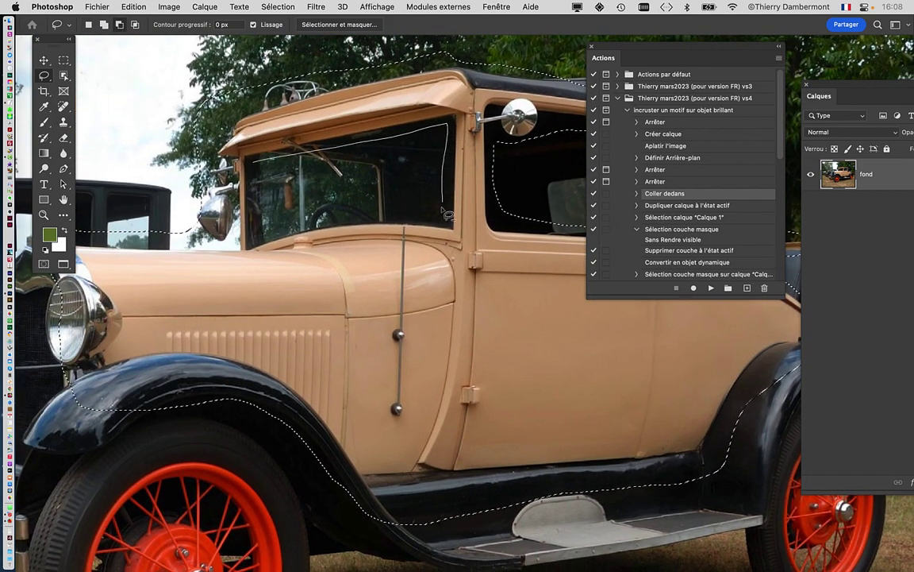
drag(270, 189, 262, 162)
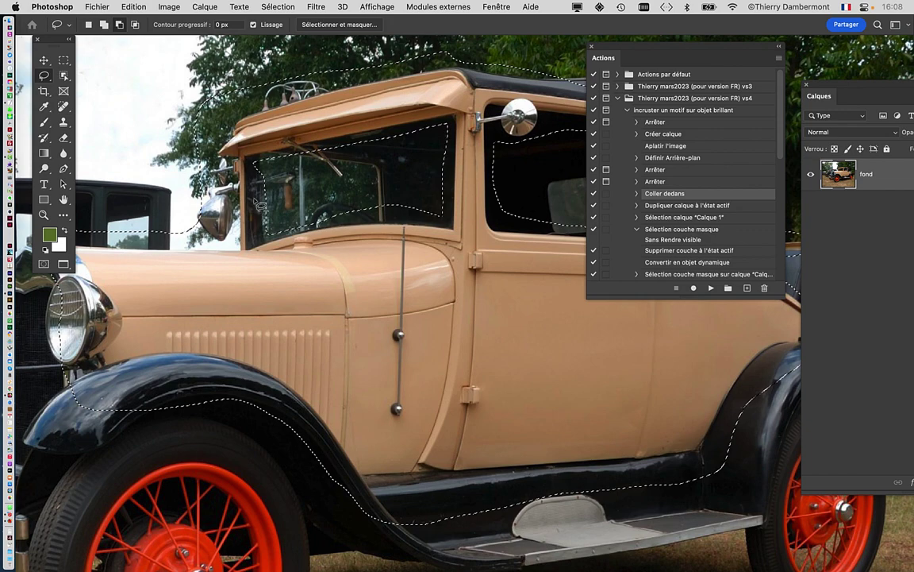
scroll(382, 319, down, 5)
scroll(383, 319, up, 2)
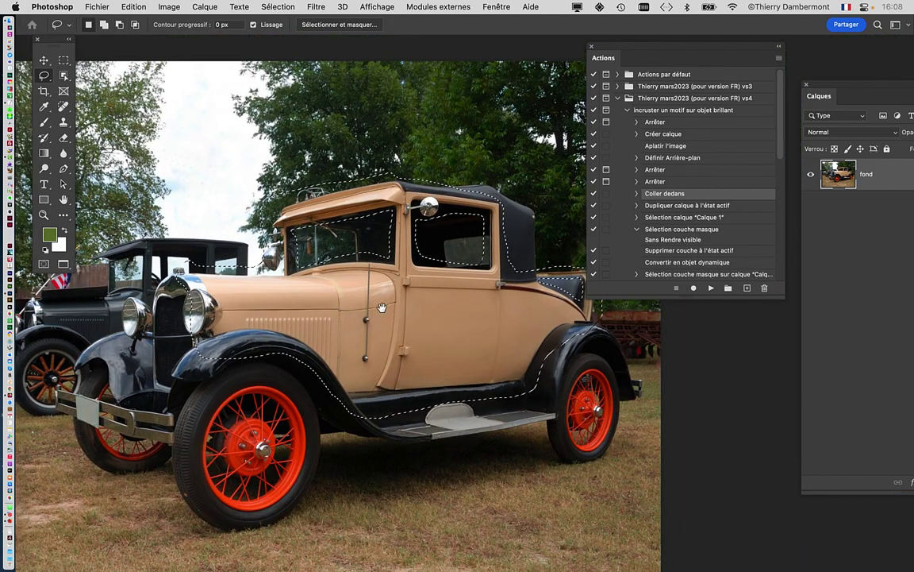
scroll(382, 319, down, 3)
scroll(383, 320, right, 3)
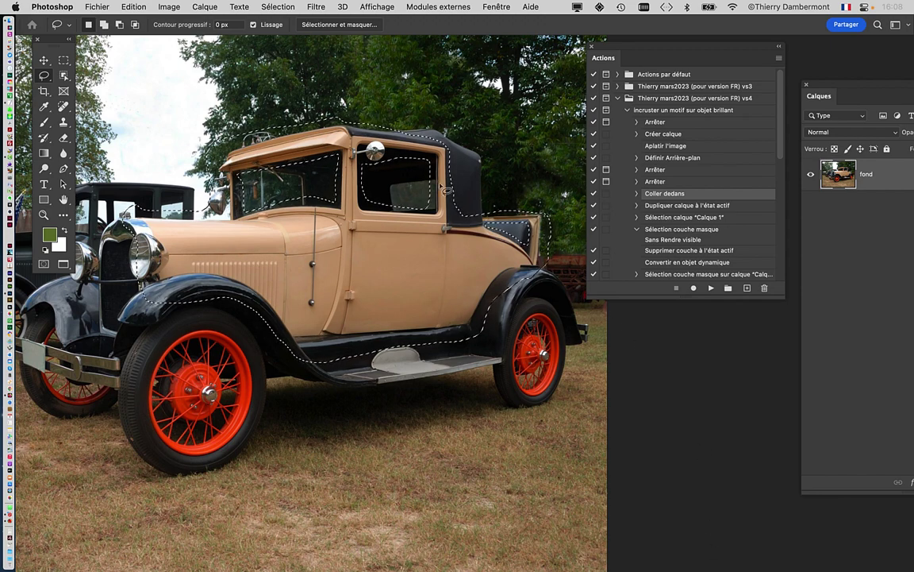
scroll(401, 217, down, 1)
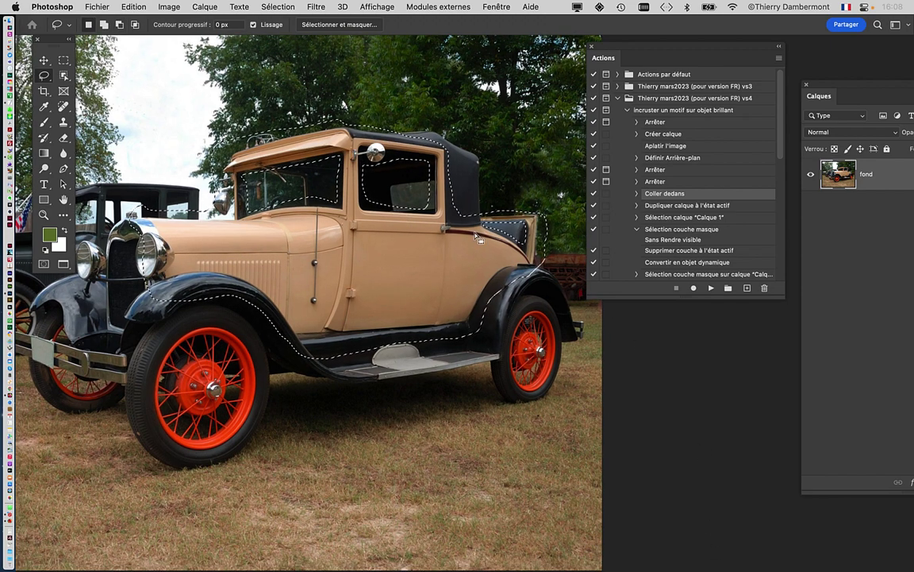
scroll(413, 238, down, 3)
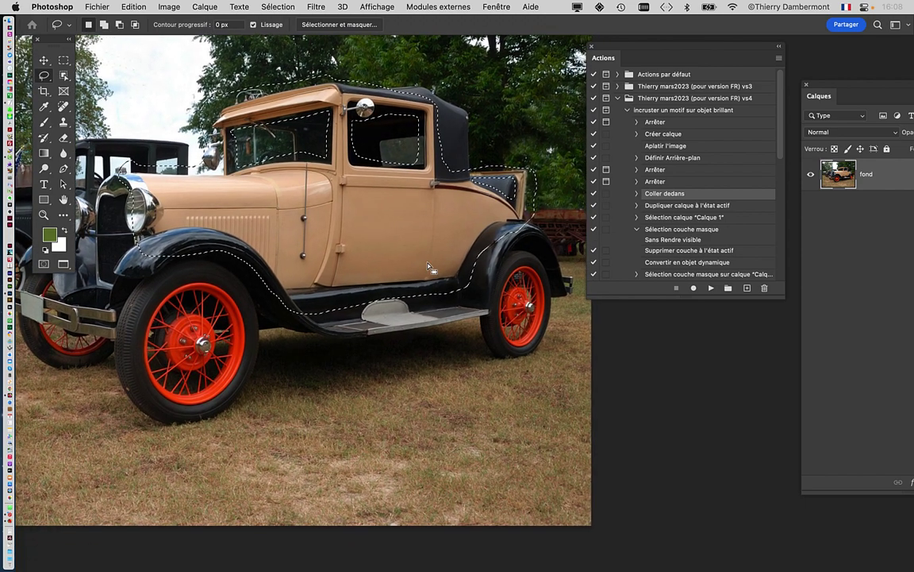
scroll(318, 236, down, 5)
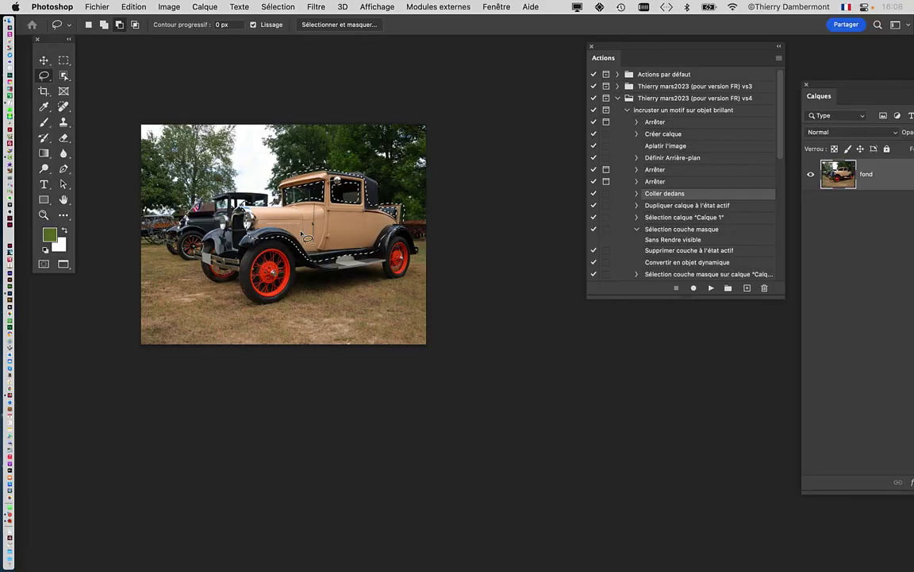
scroll(254, 231, up, 3)
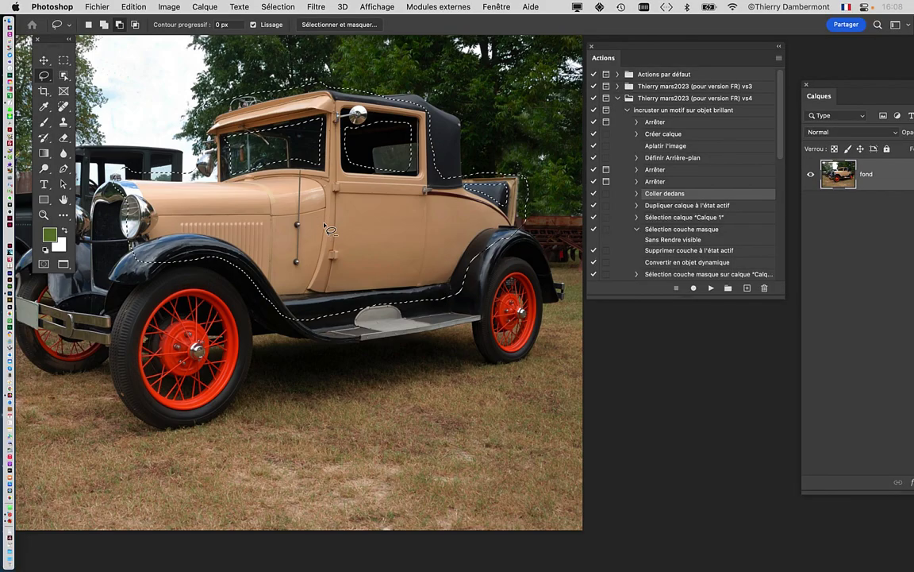
Refine the selection with Plage de couleurs, sampling two beige body shades at tolerance 40.
click(278, 6)
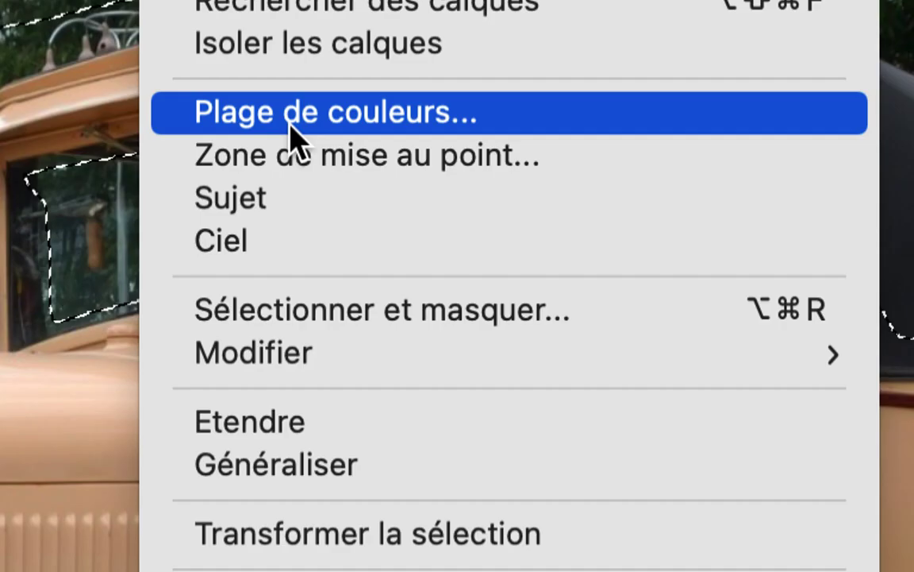
click(289, 136)
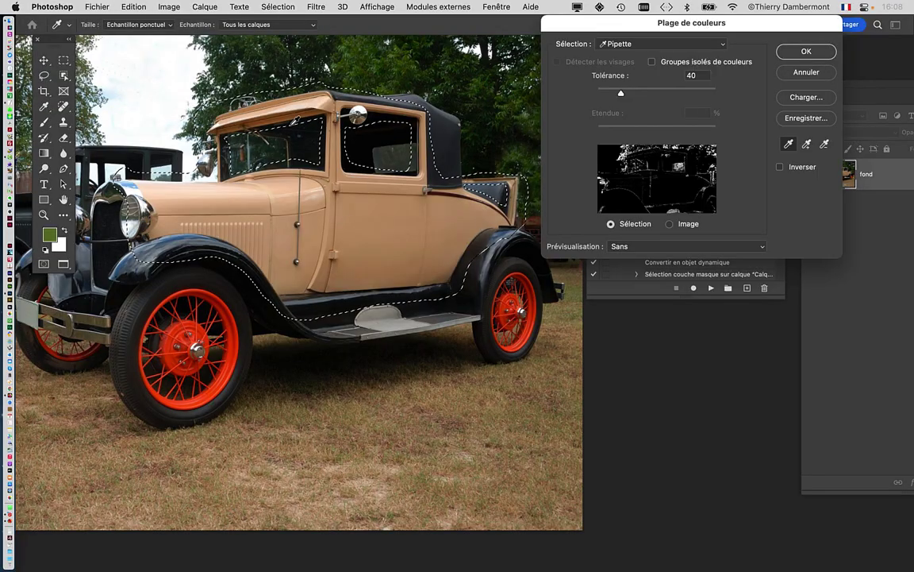
drag(607, 32, 605, 41)
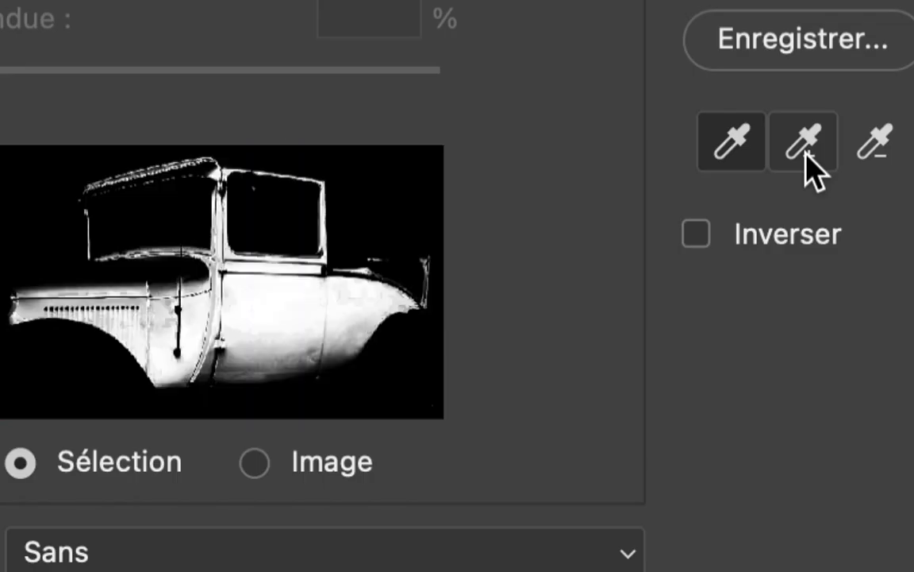
click(806, 154)
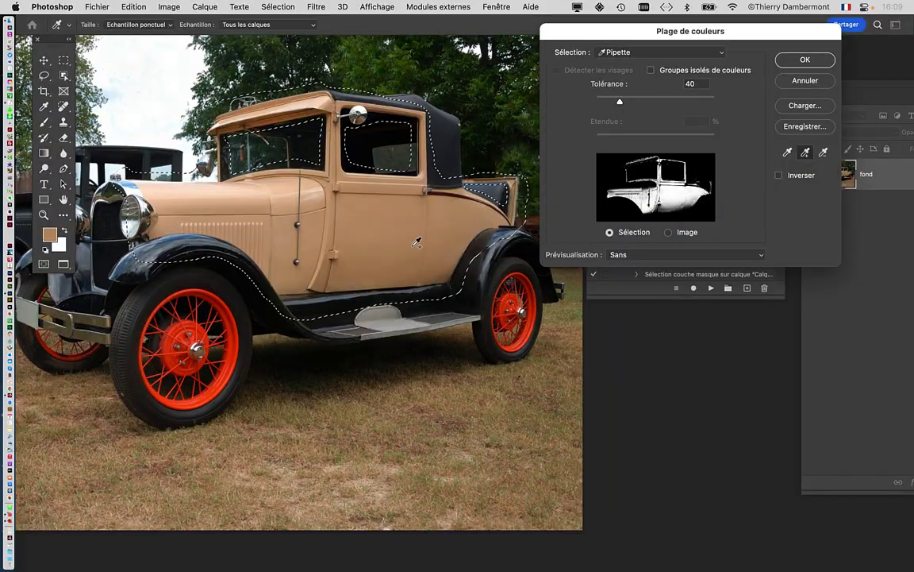
click(399, 254)
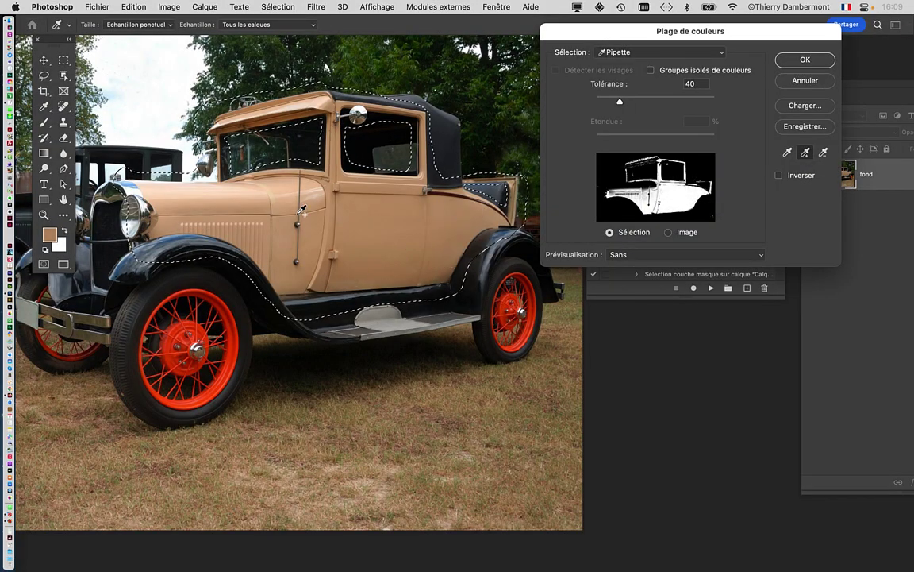
click(281, 183)
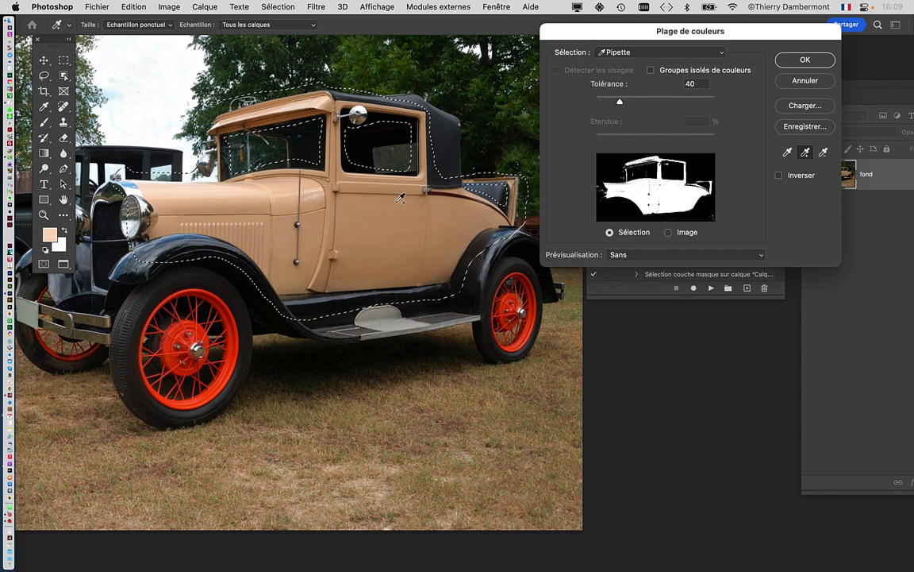
click(798, 62)
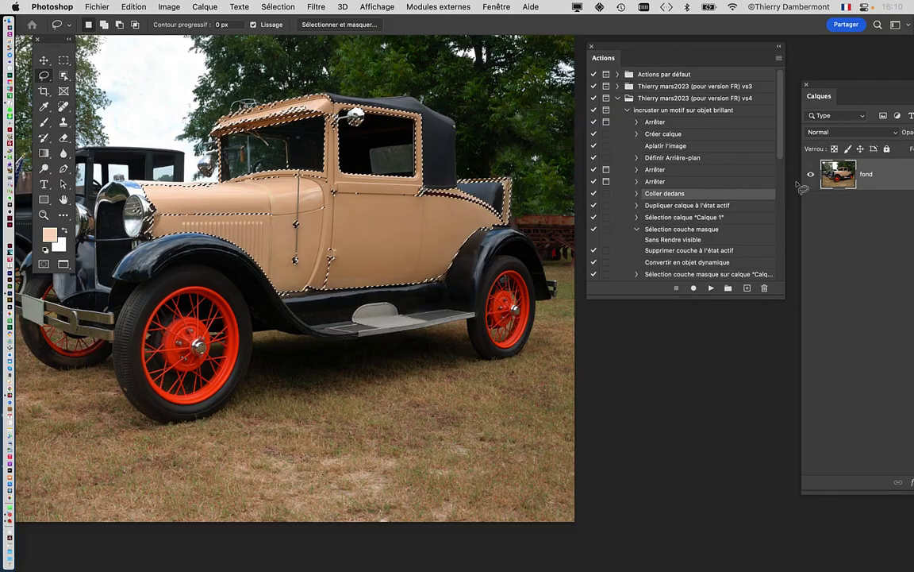
Float and narrow the Calques panel at the top right, with fond selected and Actions beside it.
drag(837, 85, 292, 84)
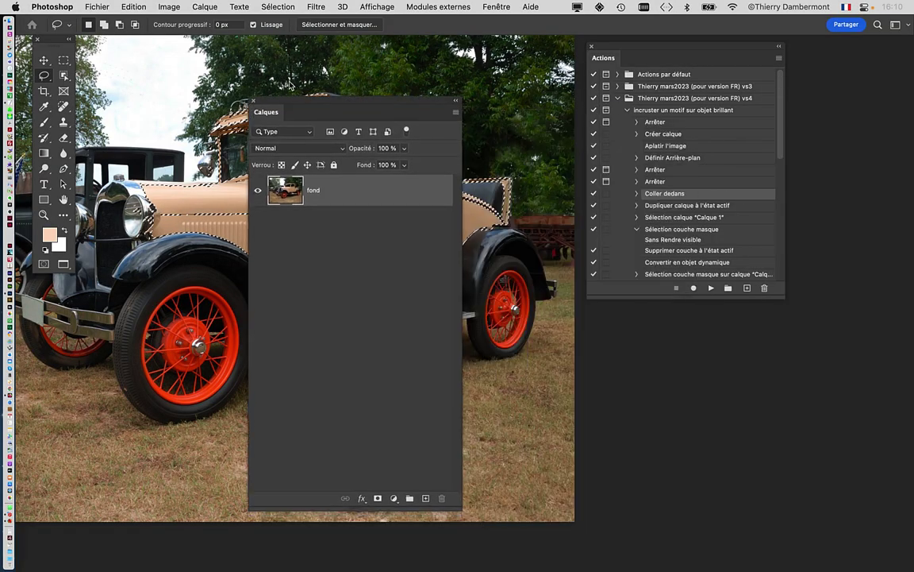
drag(462, 490, 480, 279)
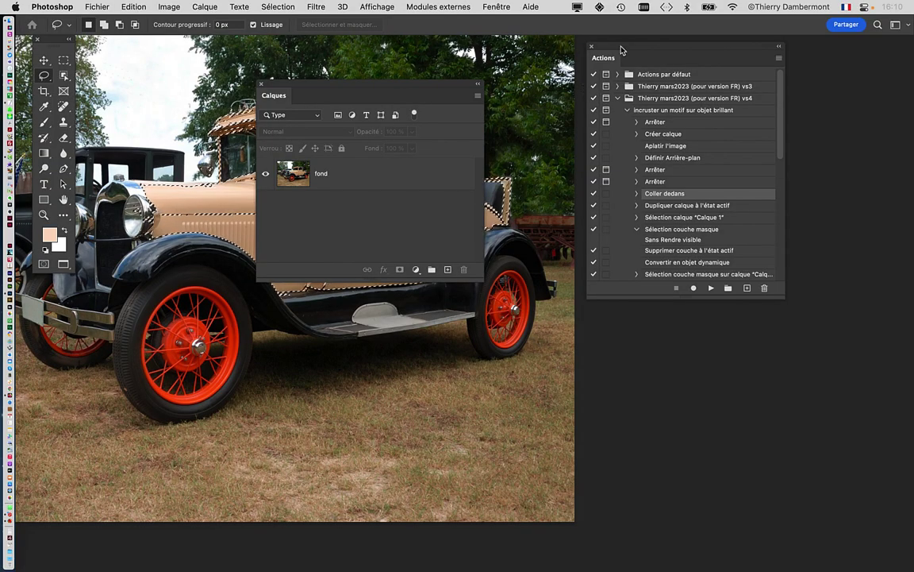
drag(619, 48, 86, 327)
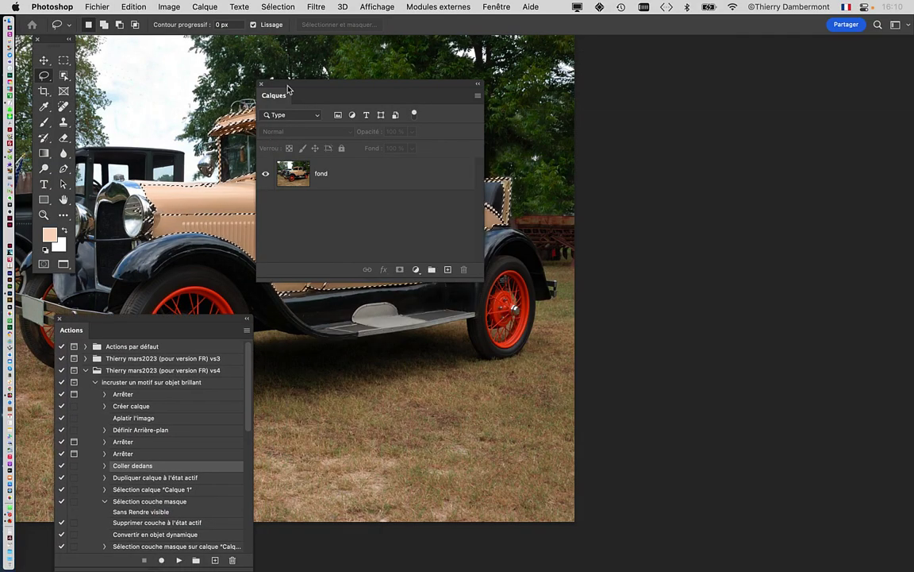
drag(292, 84, 635, 80)
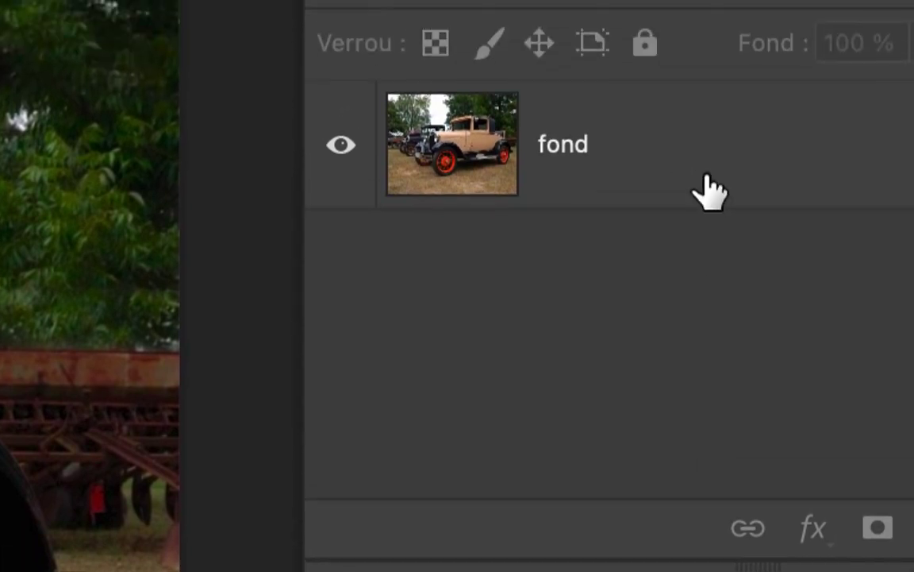
click(708, 190)
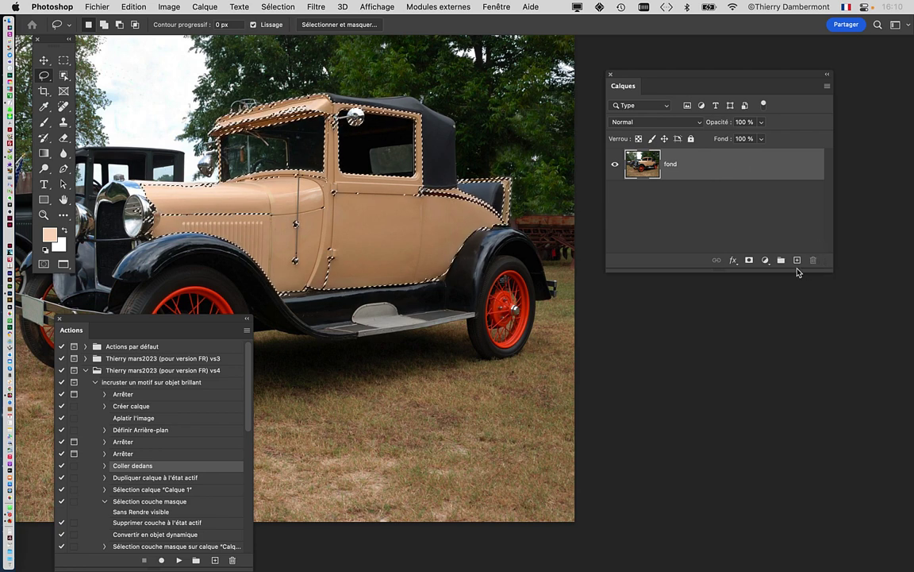
drag(828, 268, 764, 273)
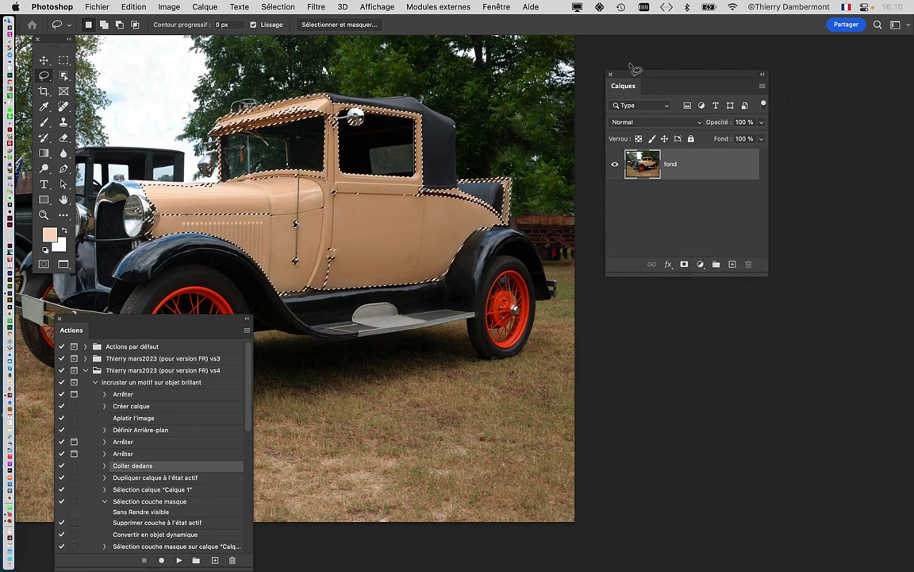
mouse_move(639, 74)
mouse_down()
mouse_move(749, 58)
mouse_move(739, 57)
mouse_up()
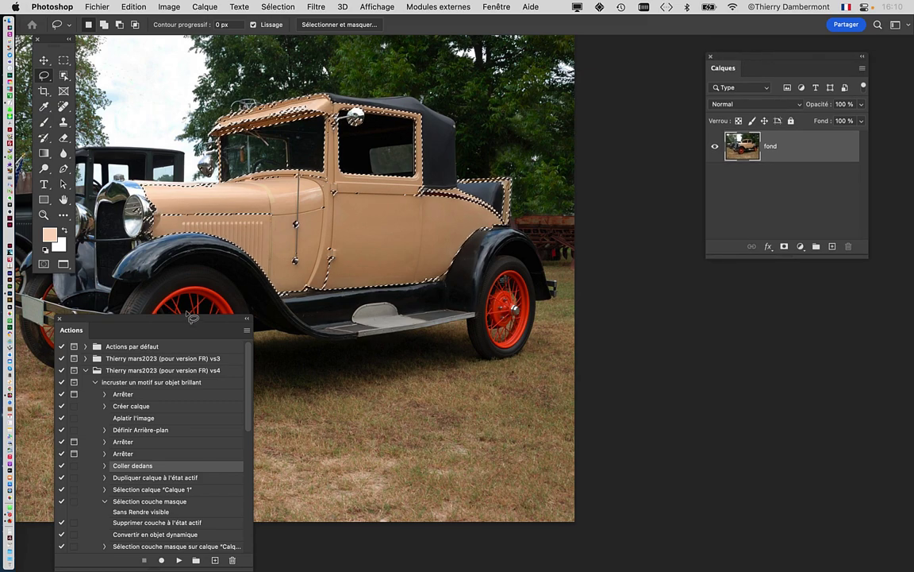
mouse_move(193, 324)
mouse_down()
mouse_move(734, 270)
mouse_move(792, 293)
mouse_move(604, 81)
mouse_up()
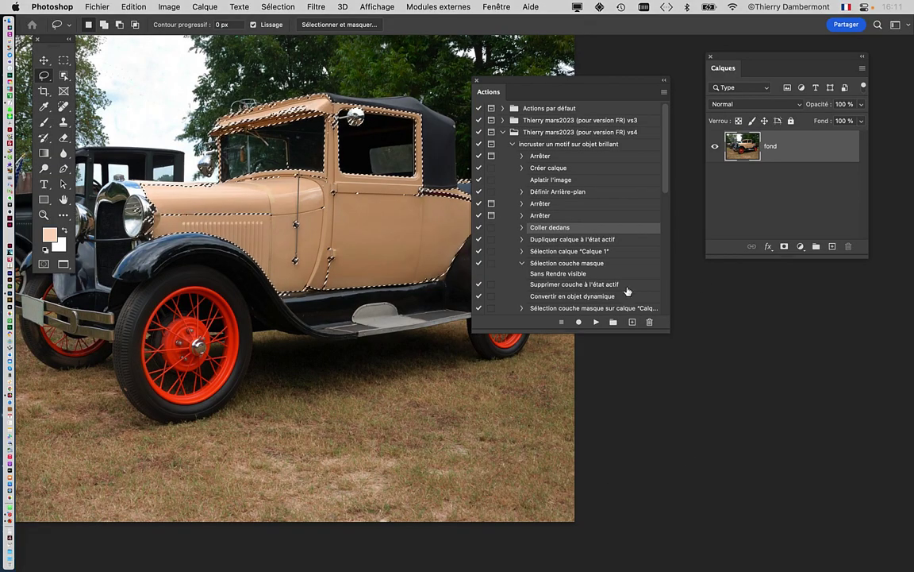
Enlarge the Actions step list, fit the whole car photo, and separate the Calques panel.
drag(666, 333, 687, 439)
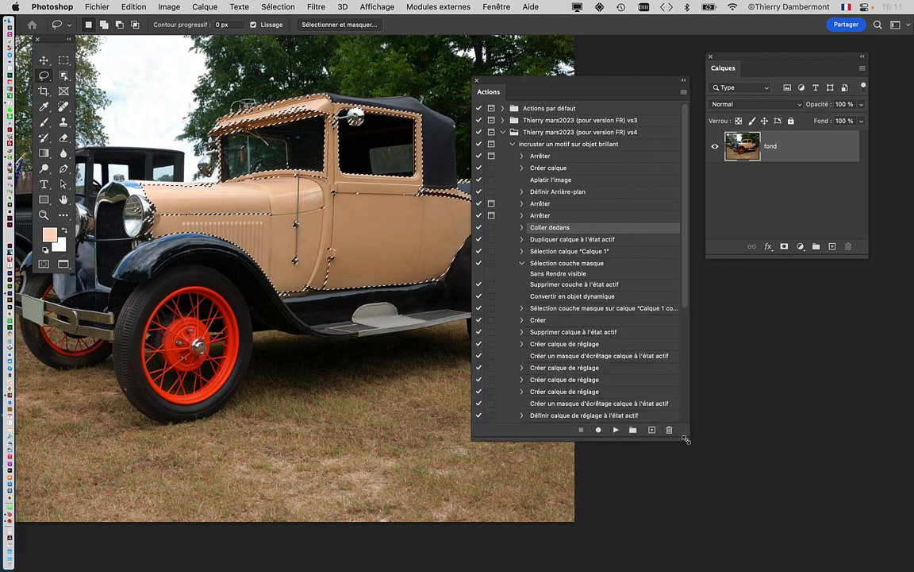
drag(557, 81, 635, 69)
key(super+minus)
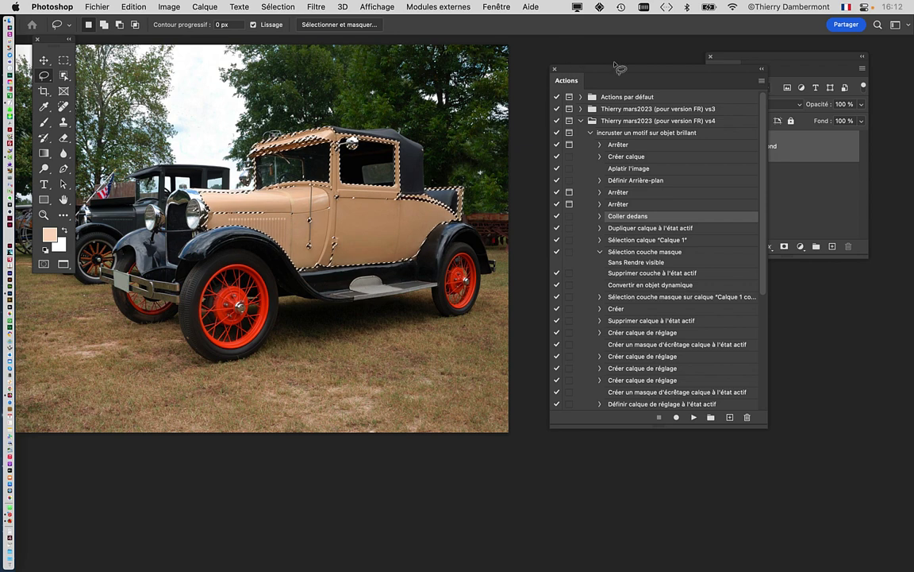
drag(768, 57, 857, 66)
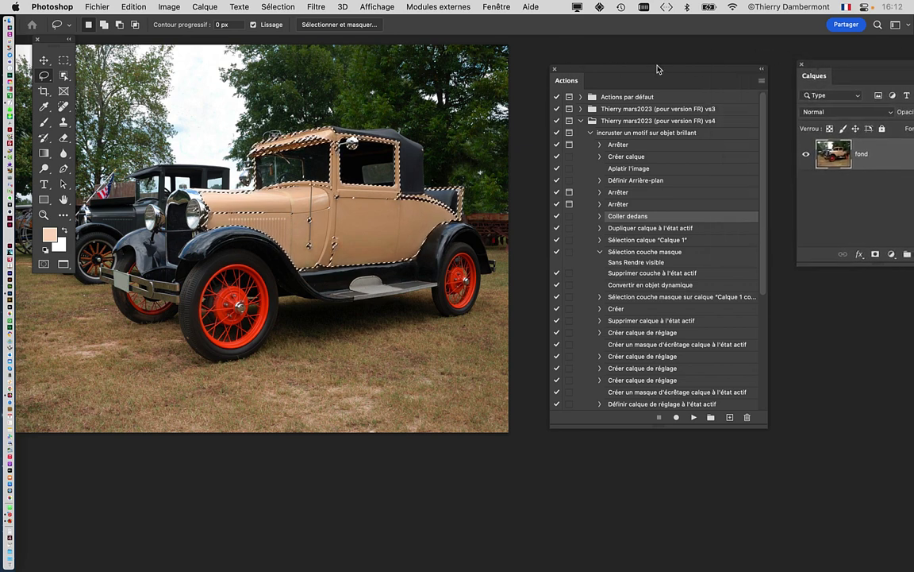
mouse_move(640, 70)
mouse_down()
mouse_move(603, 59)
mouse_move(619, 46)
mouse_up()
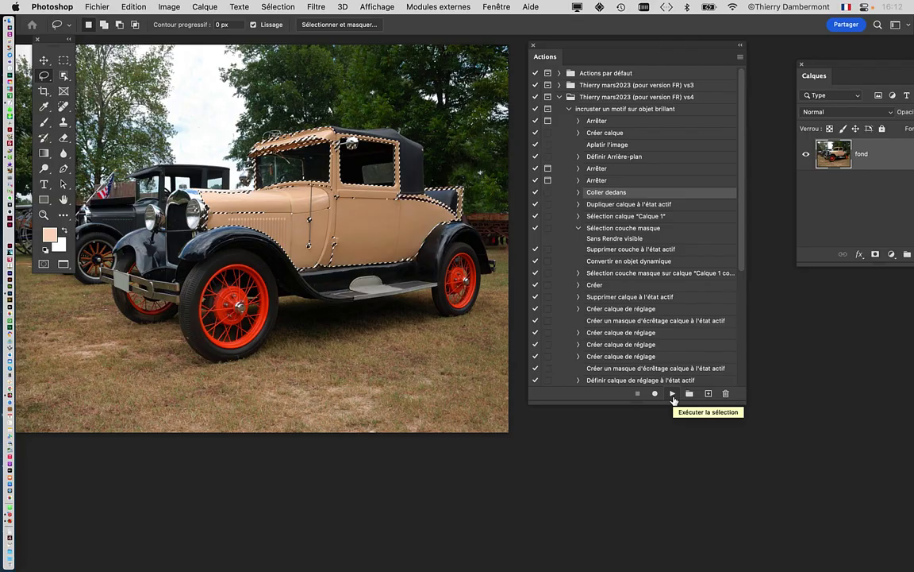
Run the floral-pattern action and brighten yellows and cyans in the Noir et blanc dialog.
click(672, 394)
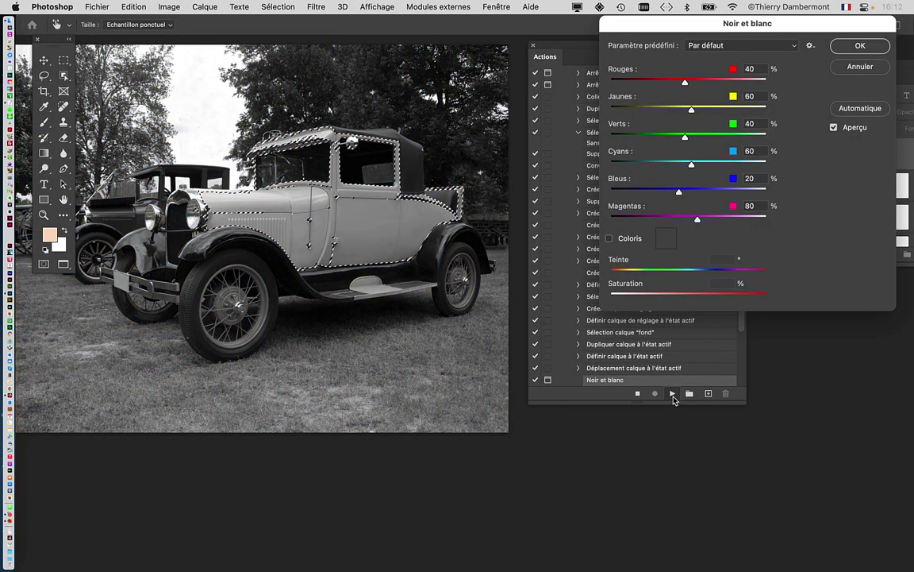
drag(647, 21, 554, 113)
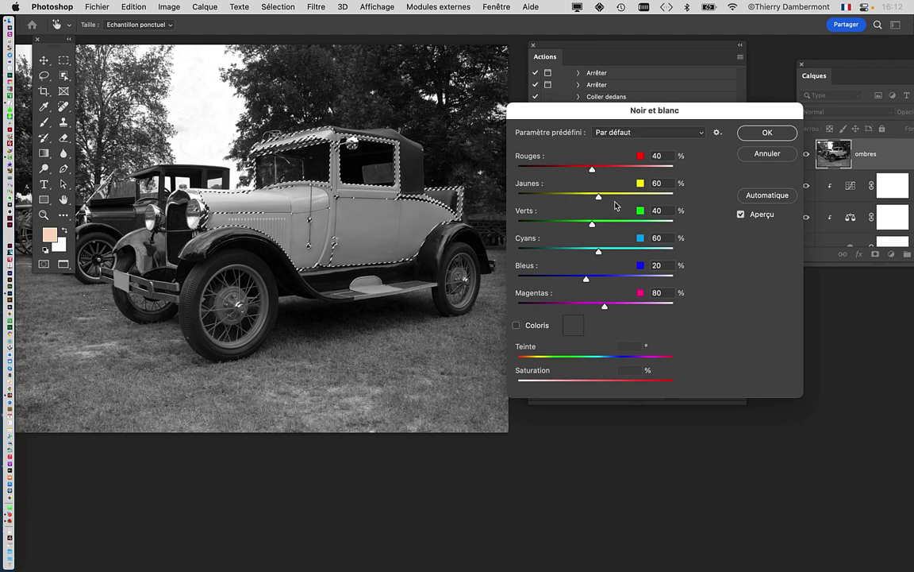
mouse_move(599, 197)
mouse_down()
mouse_move(611, 194)
mouse_move(547, 169)
mouse_move(564, 171)
mouse_up()
drag(627, 204, 643, 196)
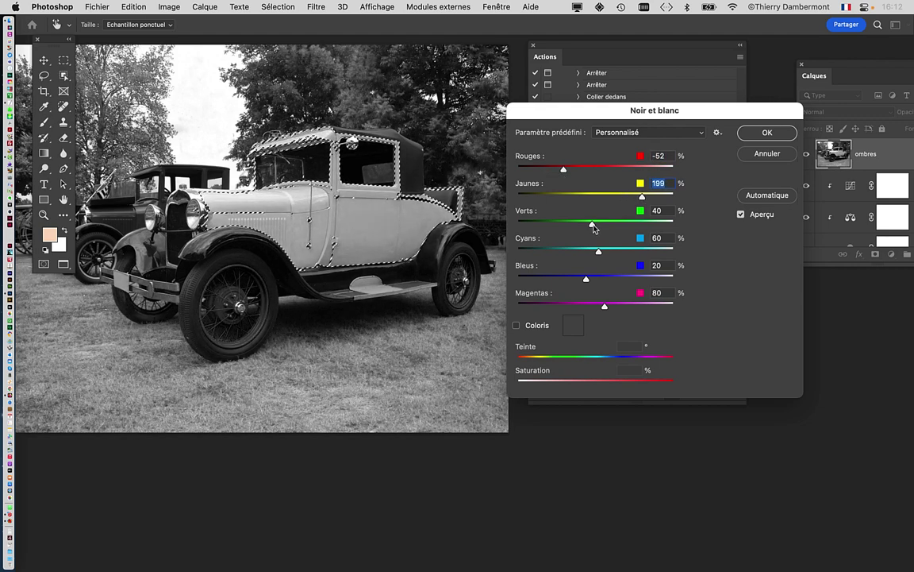
mouse_move(587, 253)
mouse_down()
mouse_move(626, 253)
mouse_move(603, 254)
mouse_move(622, 280)
mouse_move(563, 282)
mouse_up()
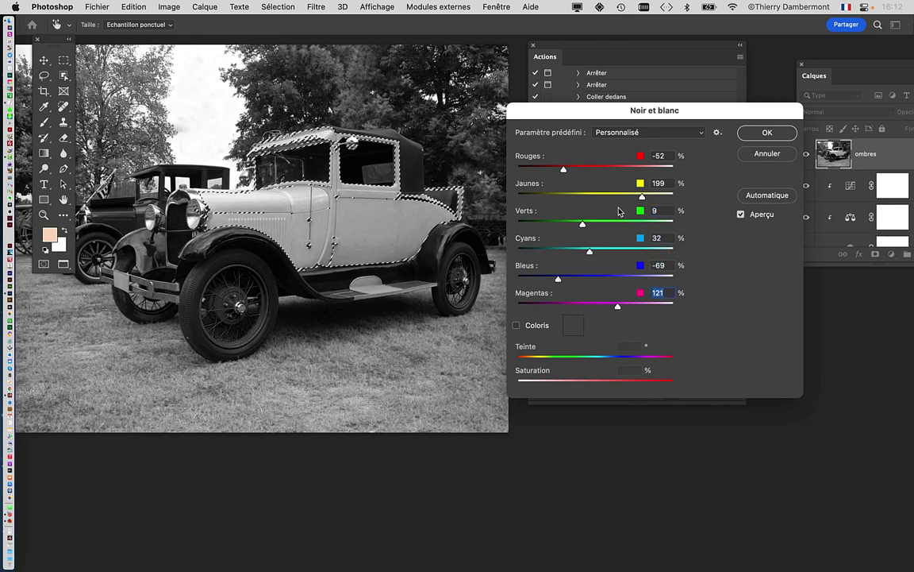
Fine-tune the reds, greens and yellows, settling on reds -88 and yellows 119.
click(619, 197)
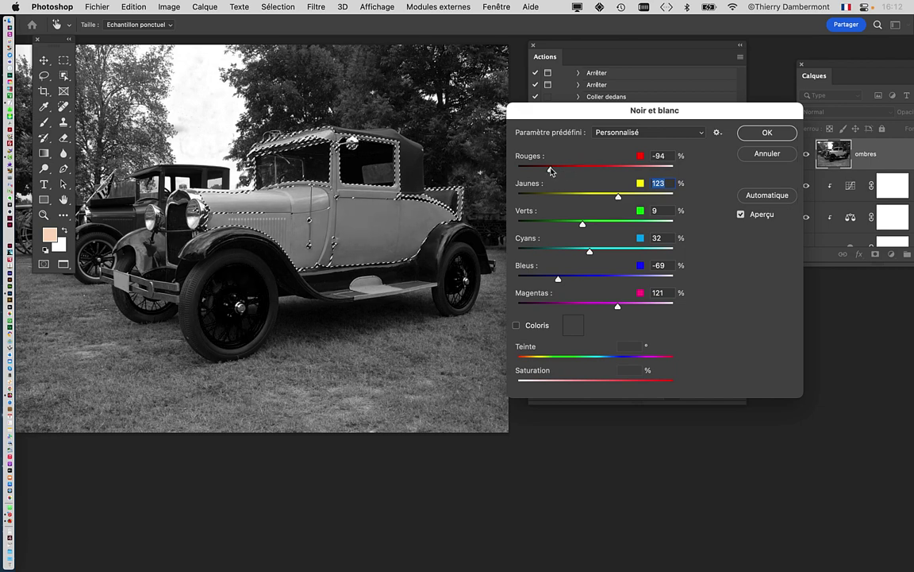
drag(633, 197, 625, 198)
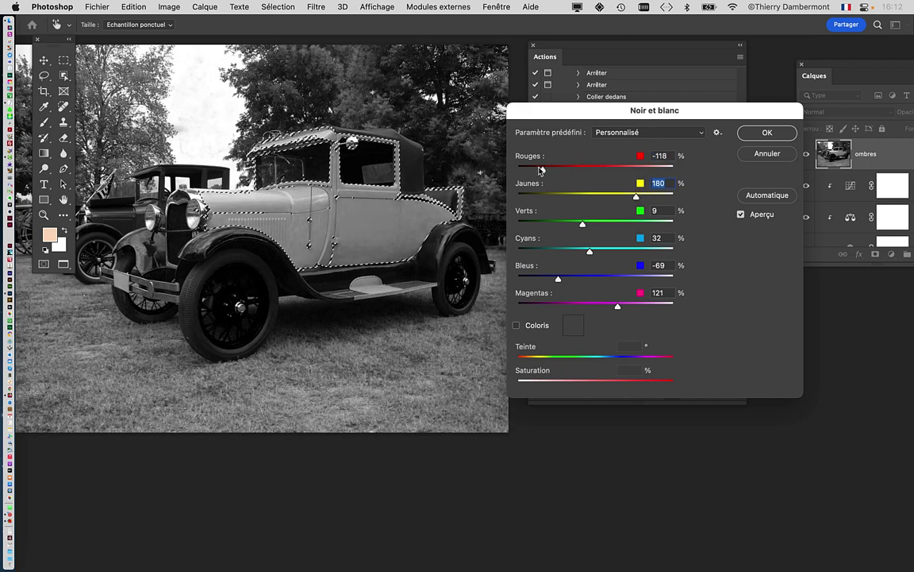
drag(532, 170, 530, 170)
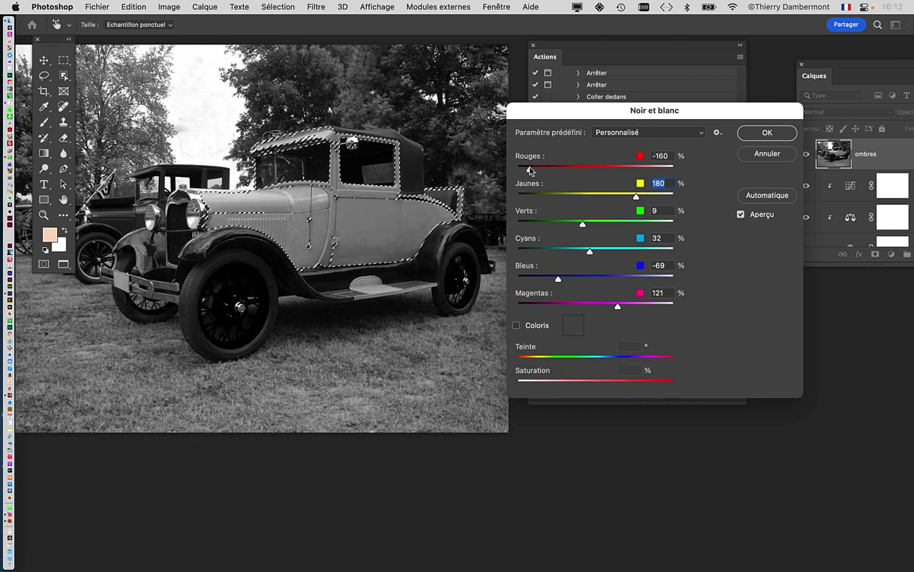
mouse_move(570, 224)
mouse_down()
mouse_move(663, 225)
mouse_move(590, 225)
mouse_move(661, 252)
mouse_move(564, 249)
mouse_move(576, 279)
mouse_up()
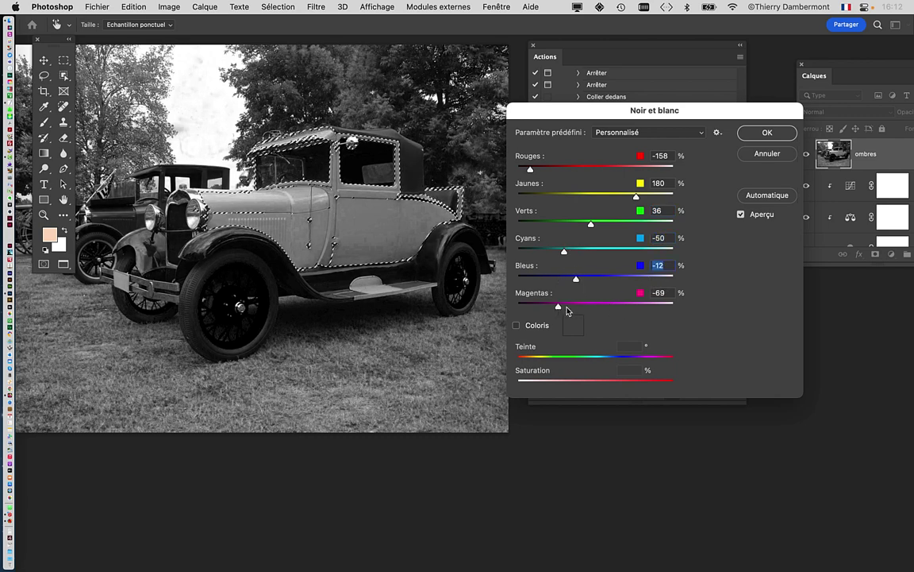
mouse_move(546, 171)
mouse_down()
mouse_move(578, 170)
mouse_move(533, 171)
mouse_up()
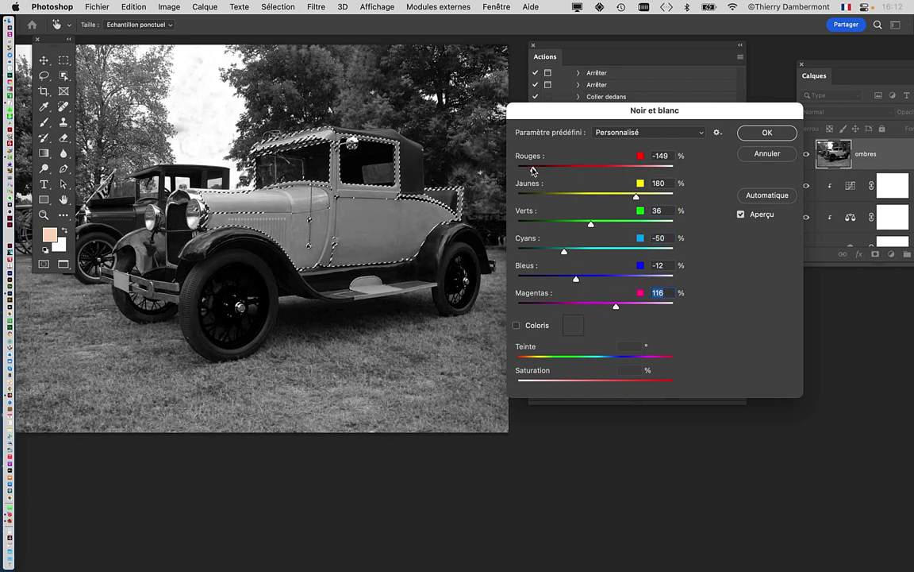
mouse_move(628, 196)
mouse_down()
mouse_move(586, 196)
mouse_move(616, 196)
mouse_up()
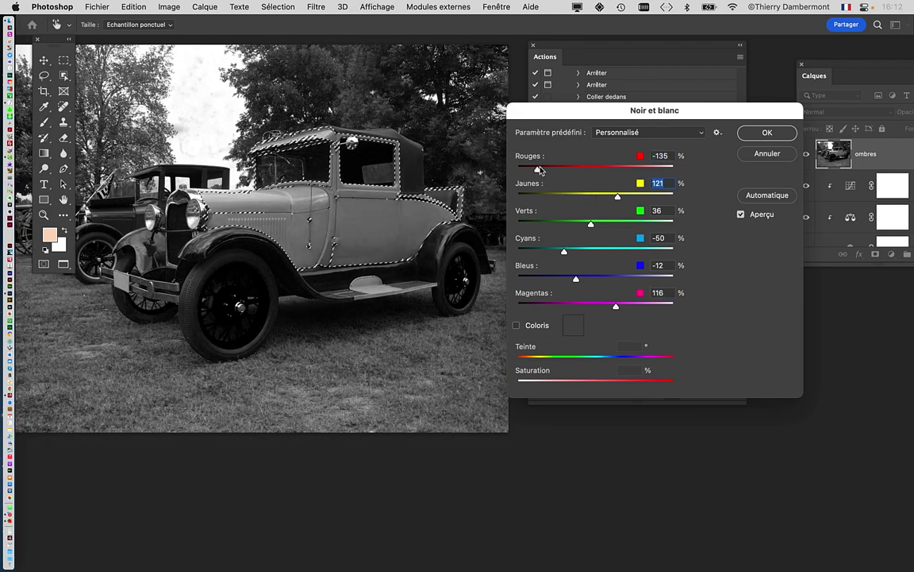
mouse_move(540, 171)
mouse_down()
mouse_move(597, 168)
mouse_move(530, 171)
mouse_move(546, 171)
mouse_up()
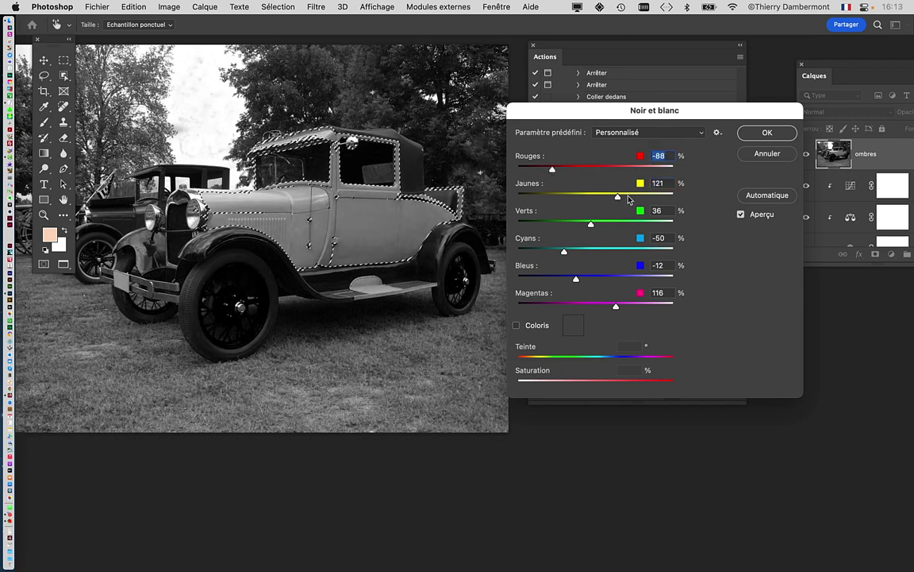
drag(629, 198, 624, 198)
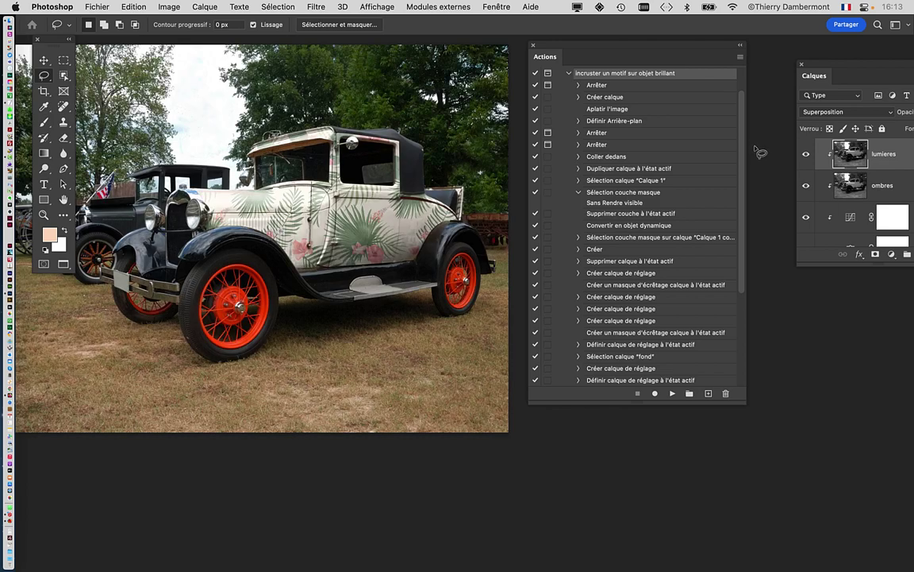
Move the Calques panel beside the patterned car and close the Actions step list.
drag(543, 51, 130, 424)
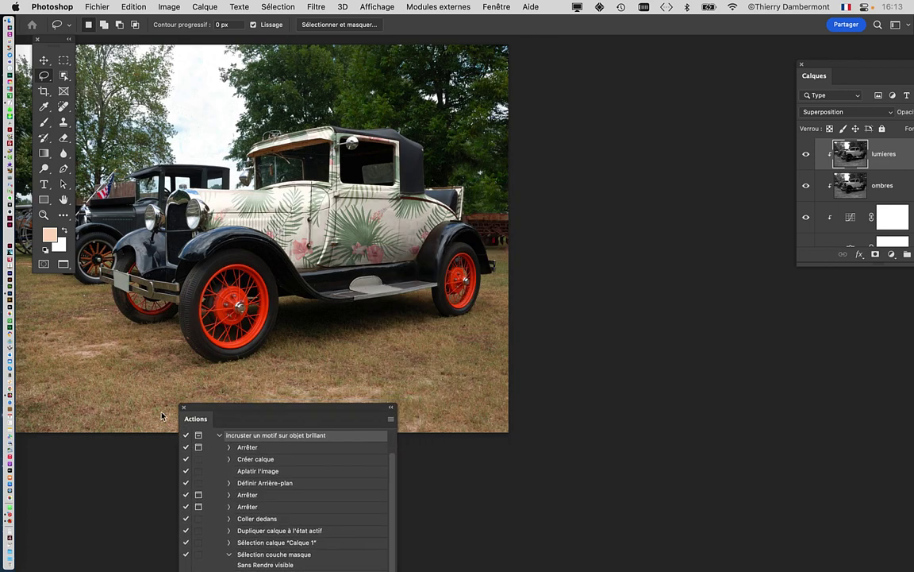
drag(810, 71, 566, 61)
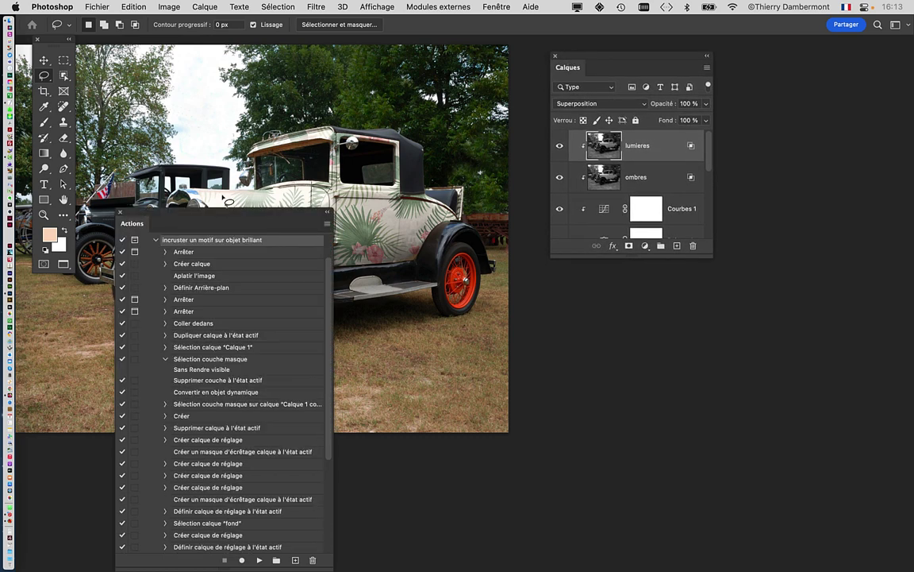
click(121, 212)
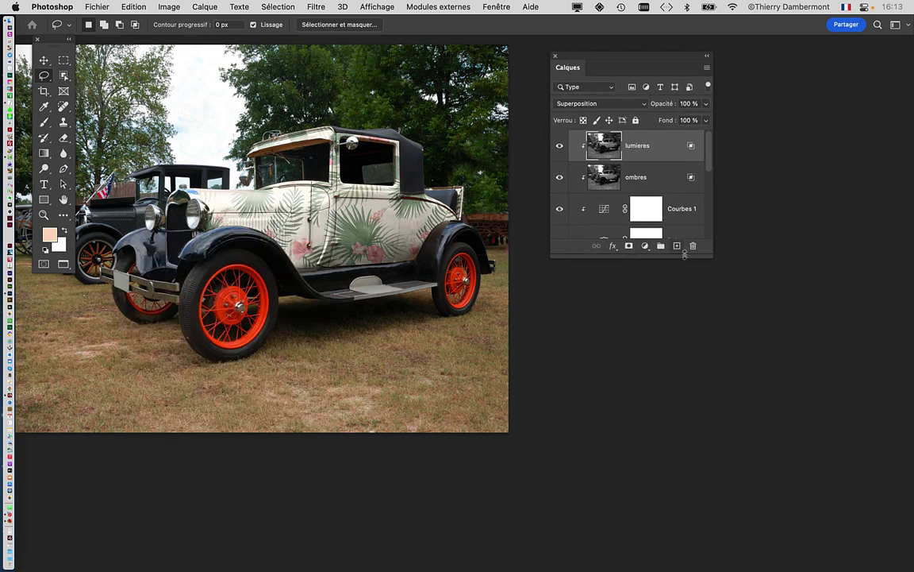